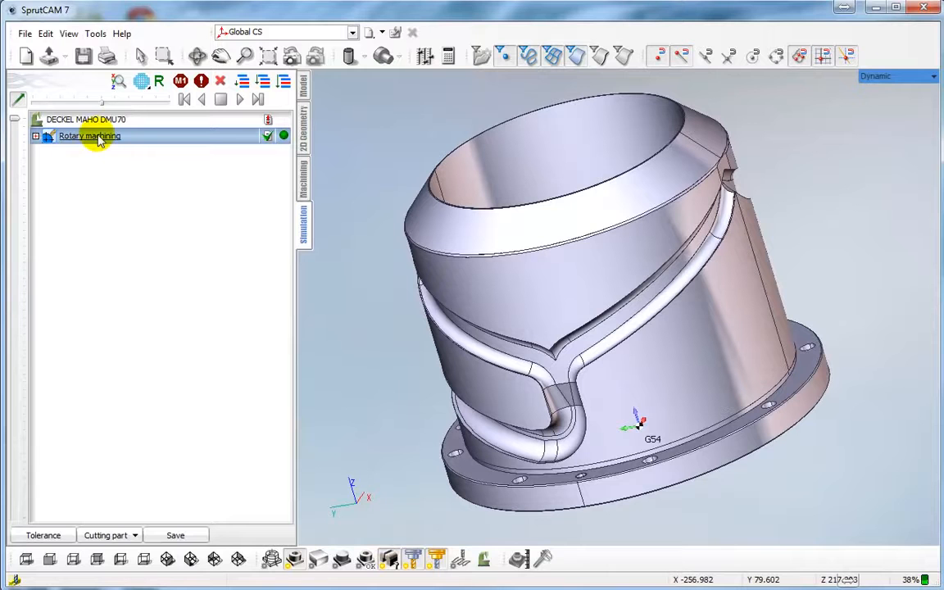
{"action": "right_click_drag", "start_coordinate": [459, 306], "coordinate": [473, 314]}
{"action": "scroll", "coordinate": [472, 314], "scroll_direction": "up", "scroll_amount": 2}
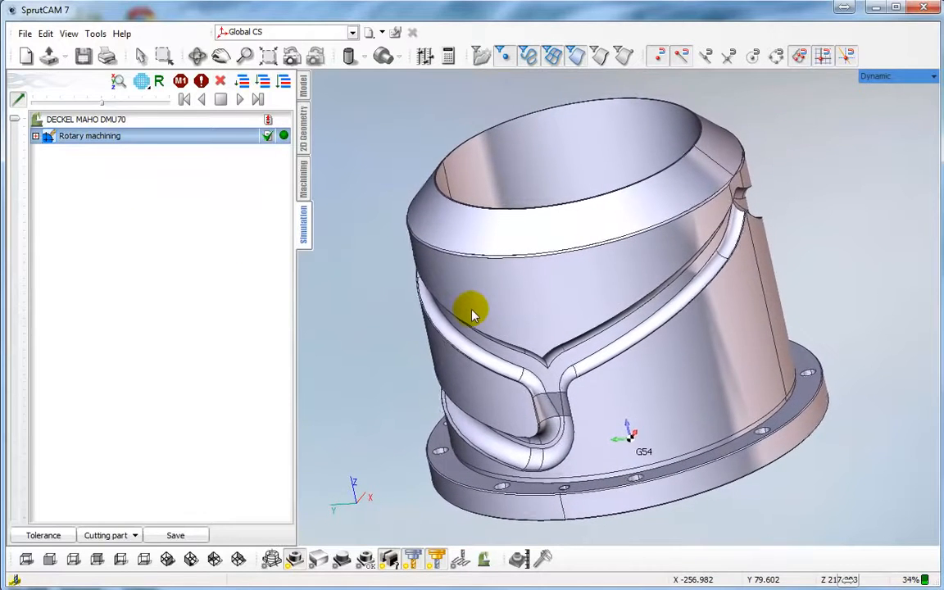
{"action": "scroll", "coordinate": [472, 314], "scroll_direction": "down", "scroll_amount": 3}
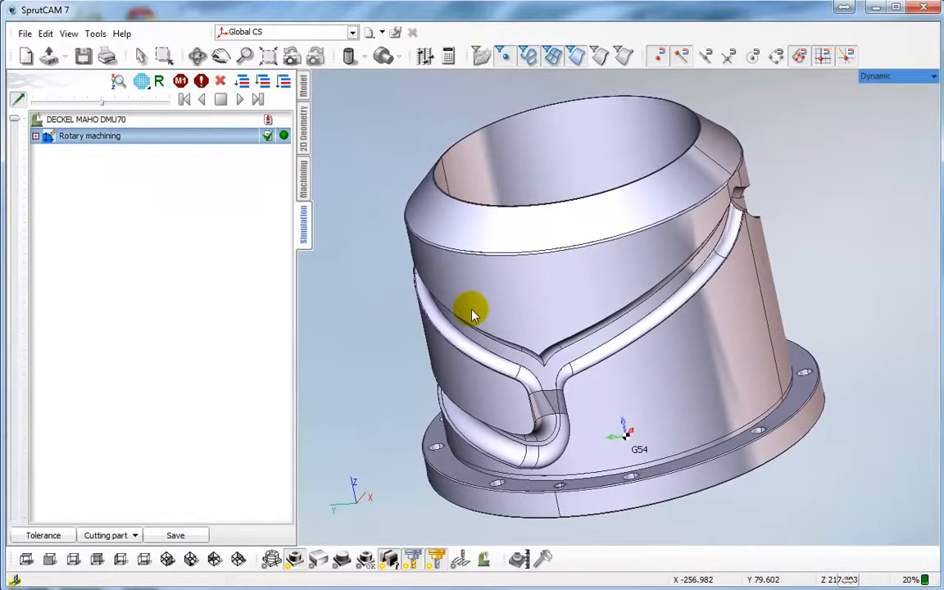
{"action": "right_click_drag", "start_coordinate": [472, 314], "coordinate": [537, 304]}
{"action": "scroll", "coordinate": [536, 302], "scroll_direction": "up", "scroll_amount": 1}
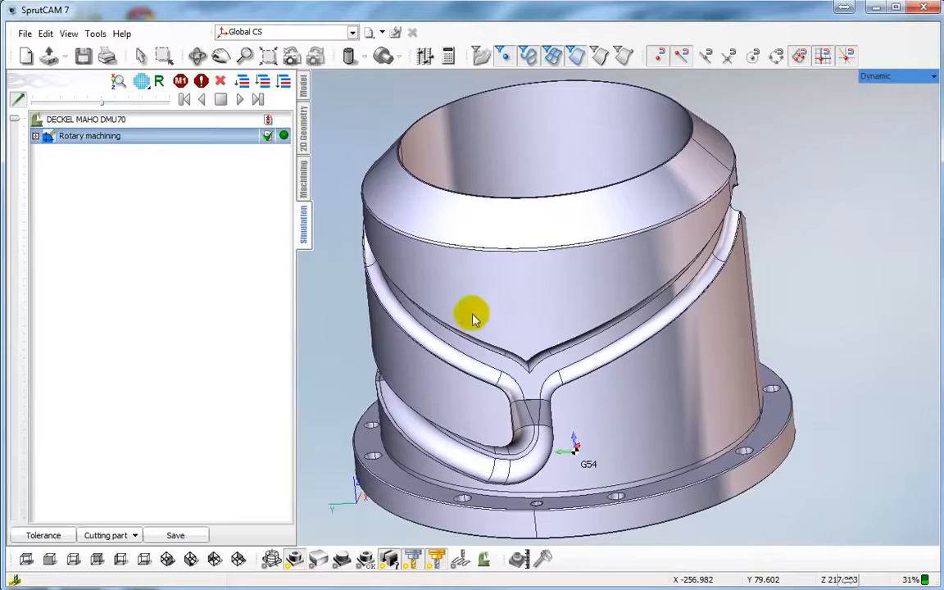
- Create a 2D contouring finishing operation after the rotary machining operation
{"action": "left_click", "coordinate": [304, 169]}
{"action": "scroll", "coordinate": [459, 320], "scroll_direction": "down", "scroll_amount": 1}
{"action": "middle_click_drag", "start_coordinate": [537, 318], "coordinate": [627, 312]}
{"action": "mouse_move", "coordinate": [626, 312]}
{"action": "right_mouse_down"}
{"action": "mouse_move", "coordinate": [630, 239]}
{"action": "mouse_move", "coordinate": [548, 311]}
{"action": "mouse_move", "coordinate": [587, 303]}
{"action": "right_mouse_up"}
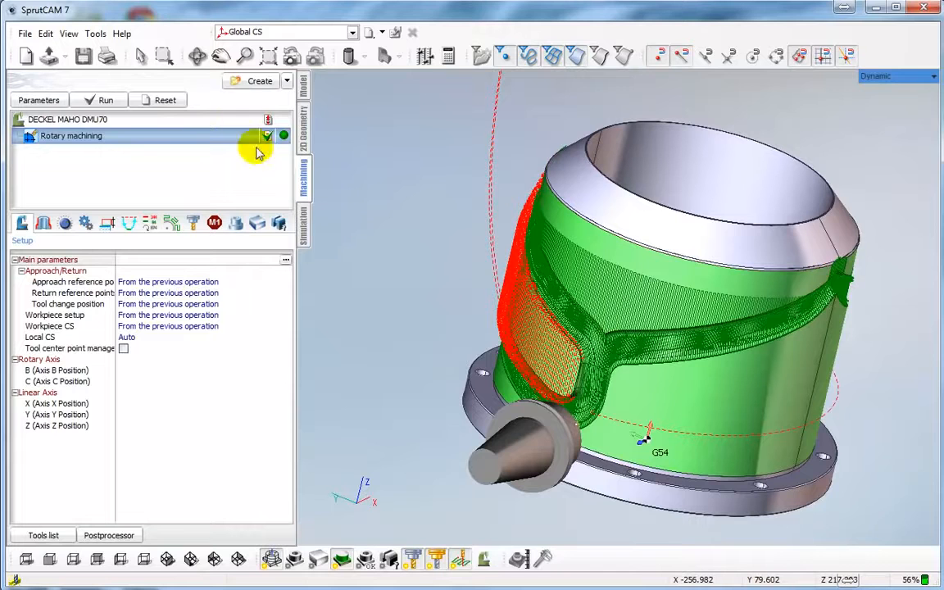
{"action": "left_click", "coordinate": [255, 82]}
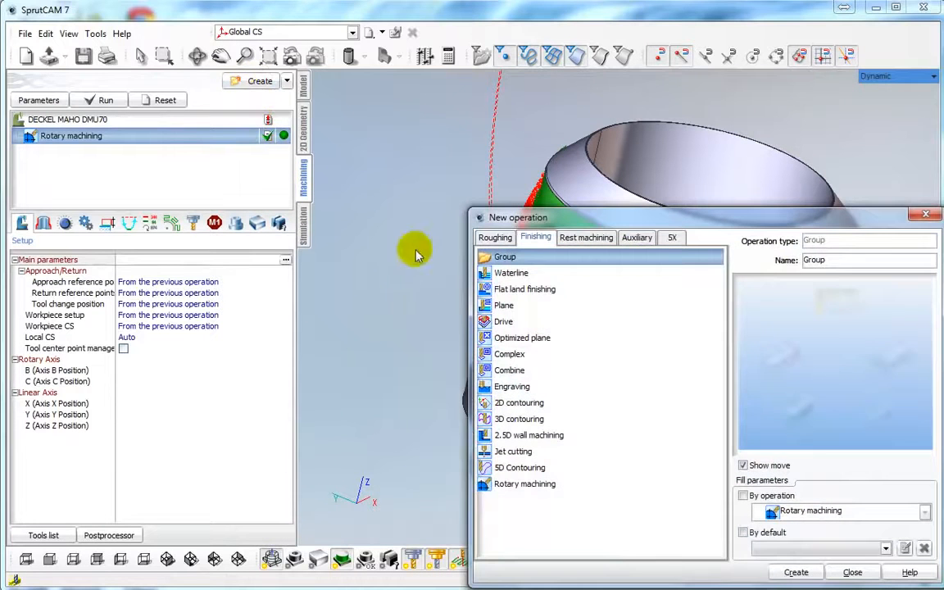
{"action": "left_click_drag", "start_coordinate": [563, 217], "coordinate": [529, 184]}
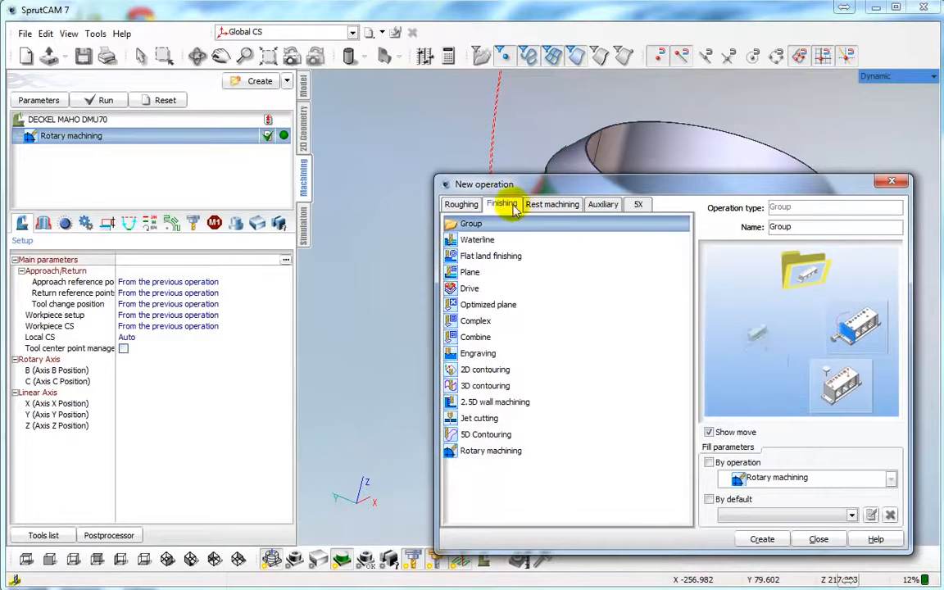
{"action": "left_click", "coordinate": [487, 373]}
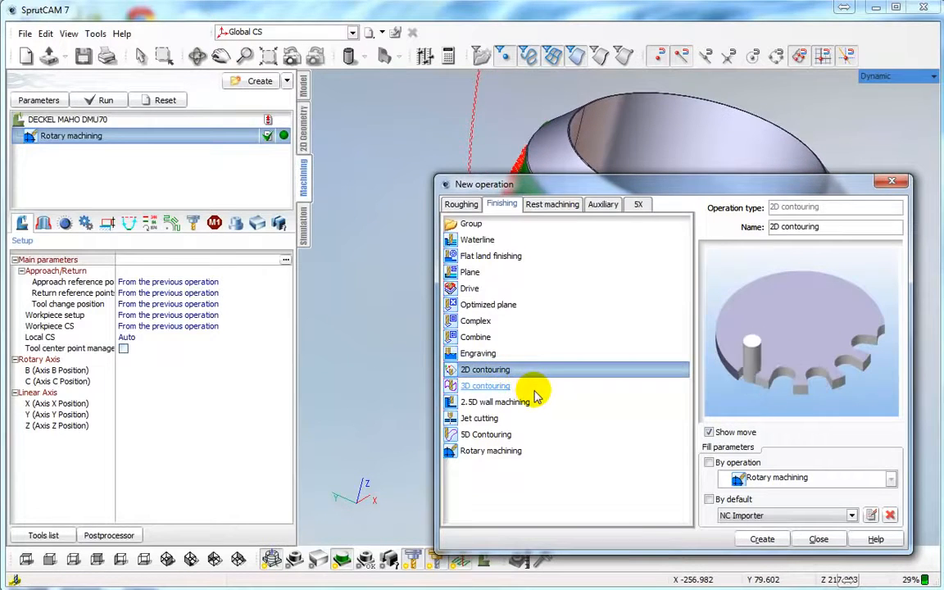
{"action": "left_click", "coordinate": [761, 539]}
- Define the cylindrical base surface of the 2D contouring job from the branching groove's floor face
{"action": "middle_click_drag", "start_coordinate": [727, 306], "coordinate": [638, 332]}
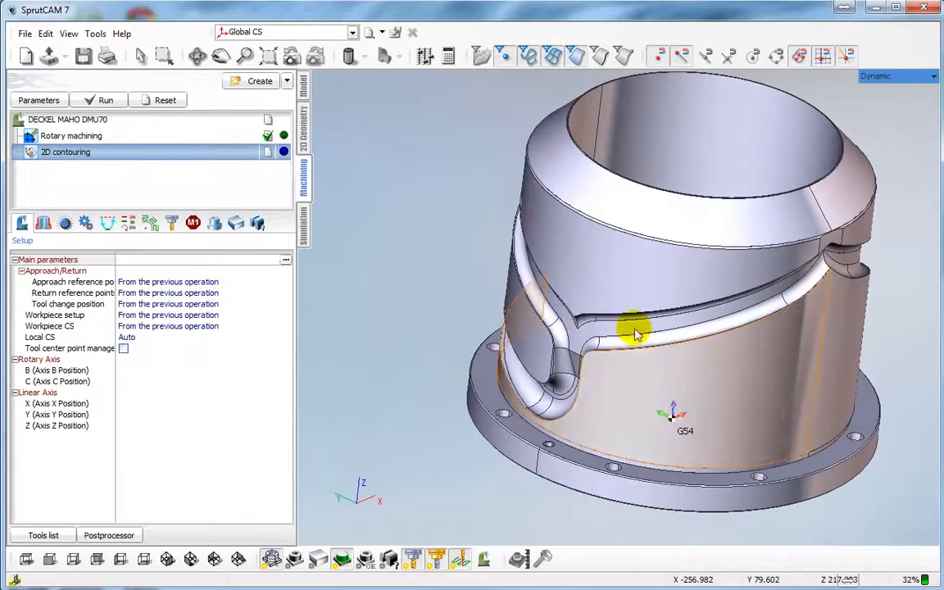
{"action": "middle_click_drag", "start_coordinate": [467, 318], "coordinate": [401, 287]}
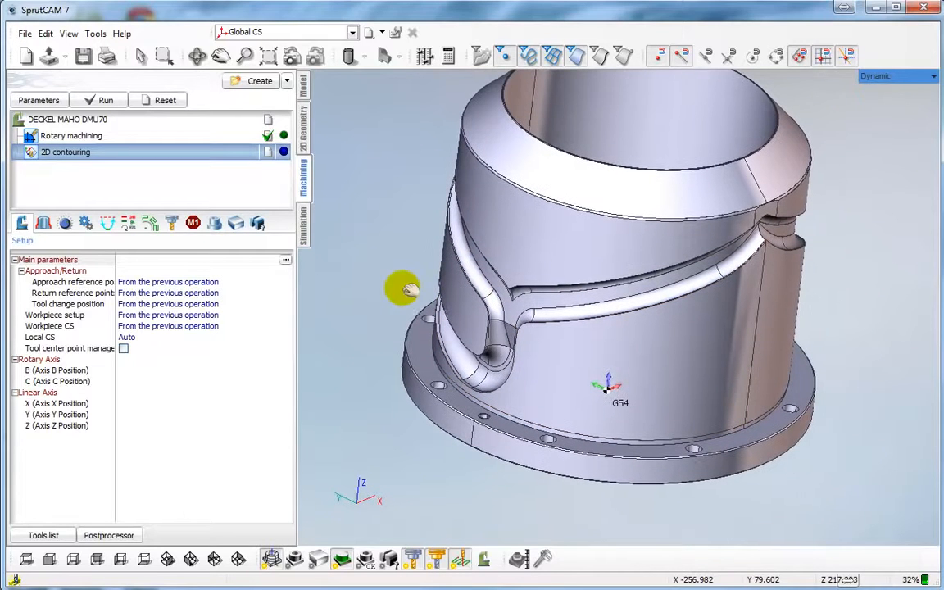
{"action": "left_click", "coordinate": [105, 213]}
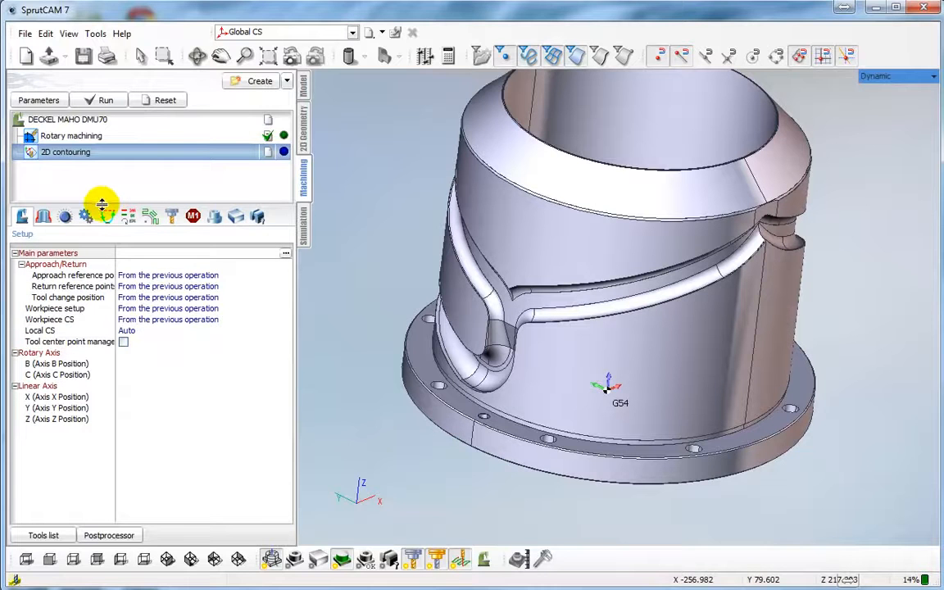
{"action": "left_click", "coordinate": [44, 218]}
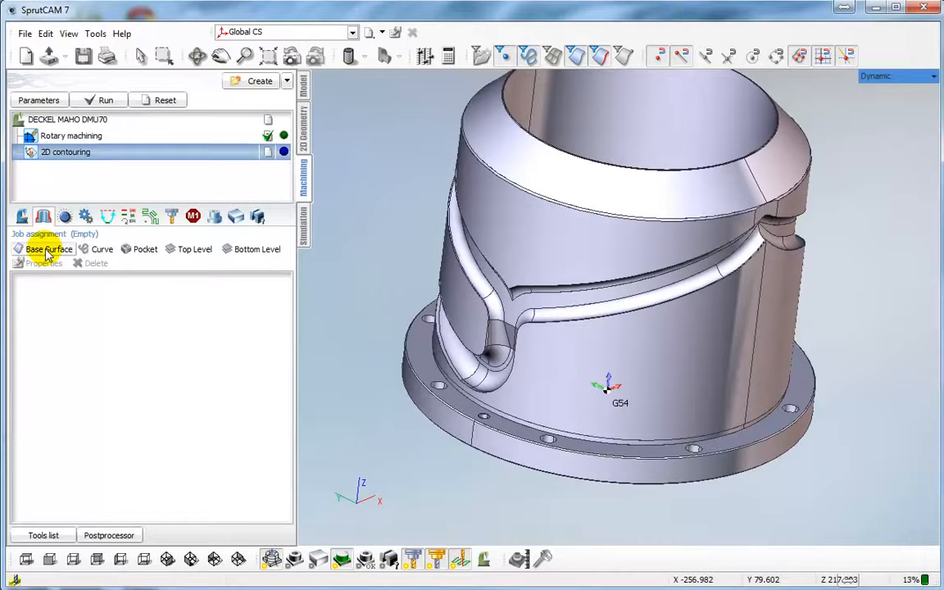
{"action": "left_click", "coordinate": [47, 251]}
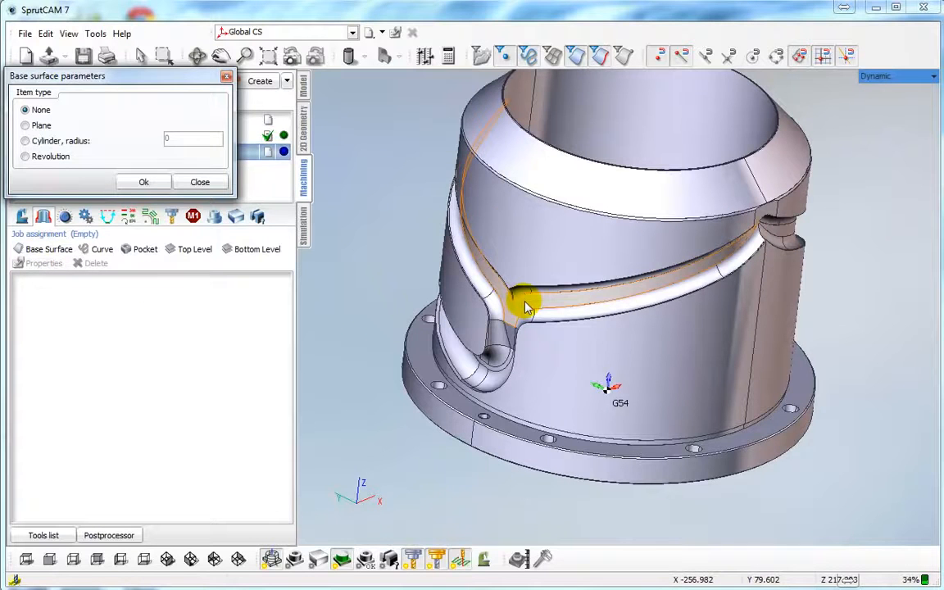
{"action": "middle_click_drag", "start_coordinate": [527, 308], "coordinate": [512, 344]}
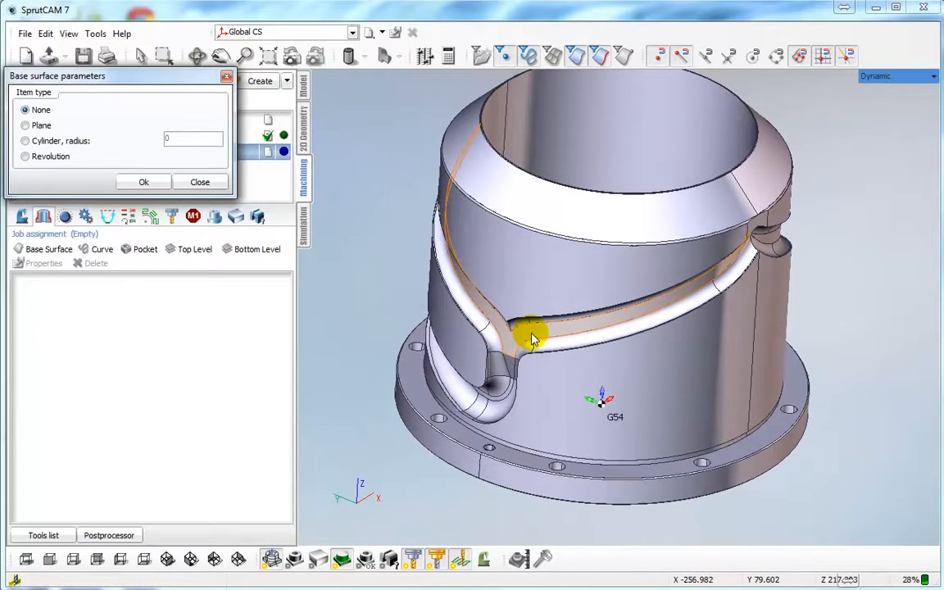
{"action": "left_click", "coordinate": [531, 338]}
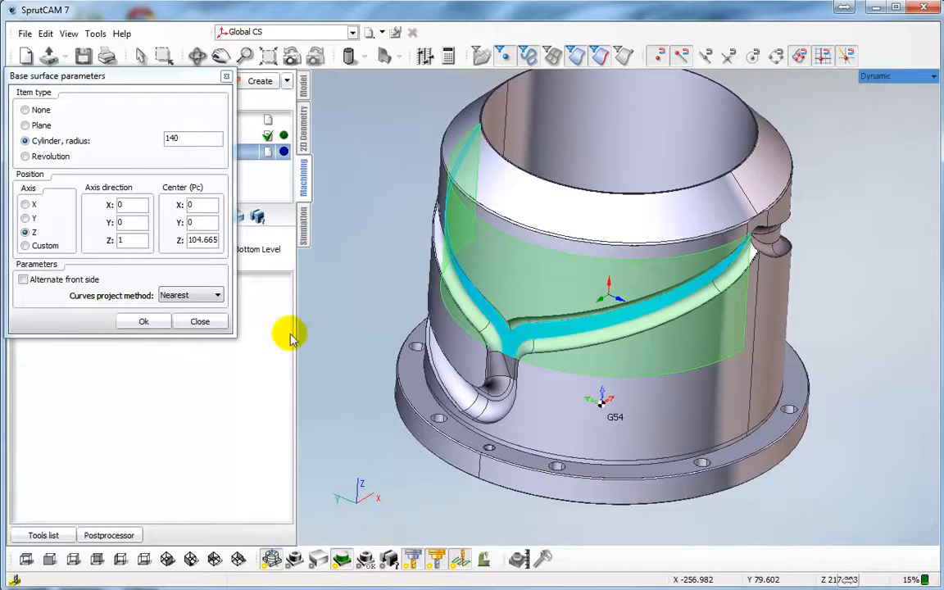
{"action": "left_click", "coordinate": [144, 321]}
- Inspect the radius of the long fillet face running along the edge of the groove floor
{"action": "right_click_drag", "start_coordinate": [266, 351], "coordinate": [551, 314]}
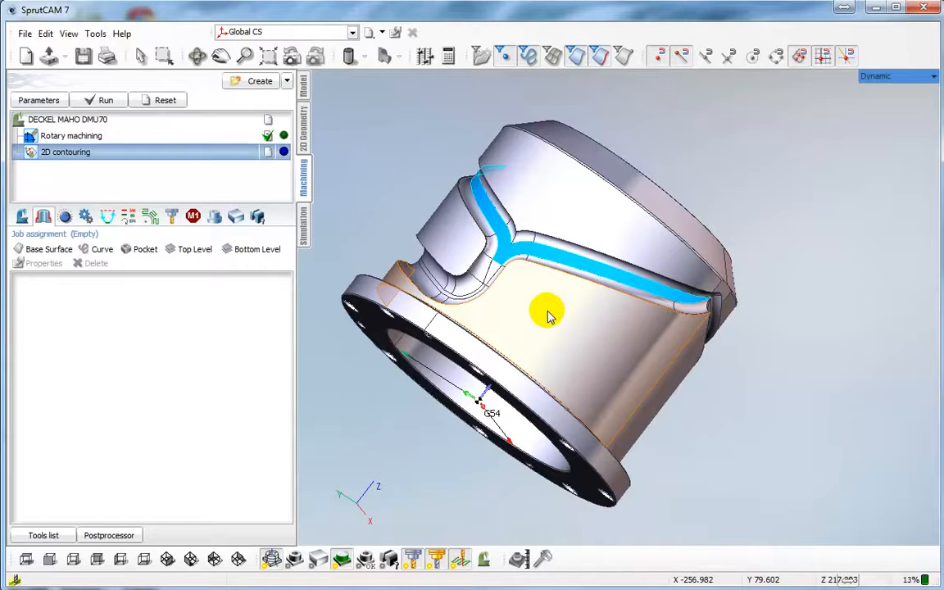
{"action": "scroll", "coordinate": [549, 316], "scroll_direction": "up", "scroll_amount": 8}
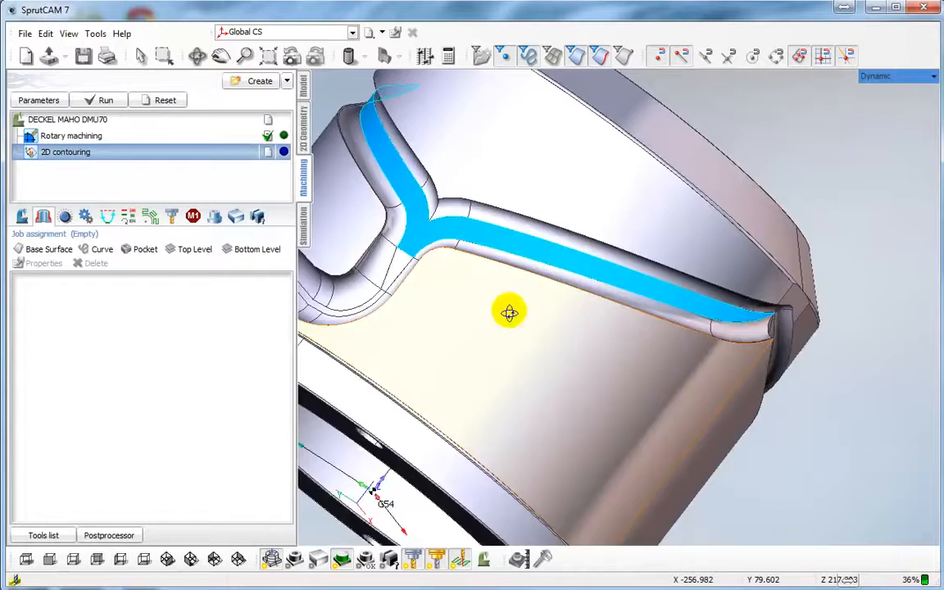
{"action": "right_click_drag", "start_coordinate": [509, 312], "coordinate": [453, 272]}
{"action": "middle_click_drag", "start_coordinate": [467, 275], "coordinate": [520, 215]}
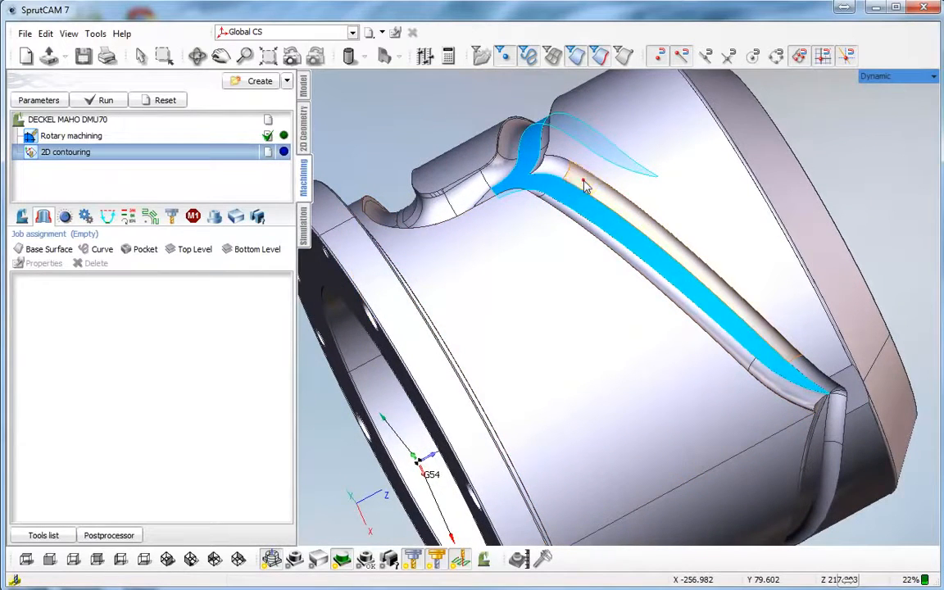
{"action": "scroll", "coordinate": [579, 193], "scroll_direction": "up", "scroll_amount": 3}
{"action": "right_click_drag", "start_coordinate": [531, 170], "coordinate": [576, 204]}
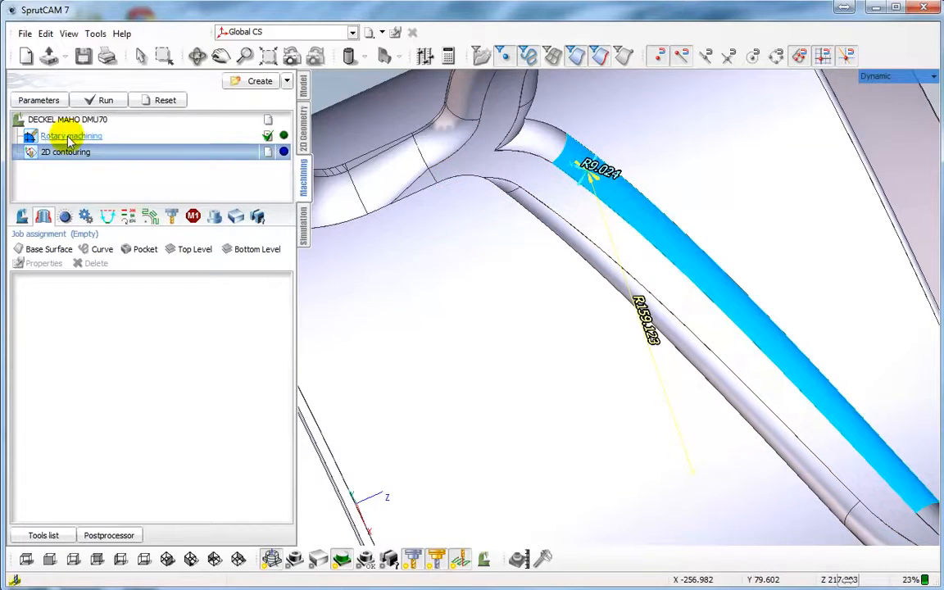
- Set the 2D contouring tool to a spherical mill with 18 mm diameter and 40 mm length, mounted in the 392.140CG-40 20 holder
{"action": "left_click", "coordinate": [43, 101]}
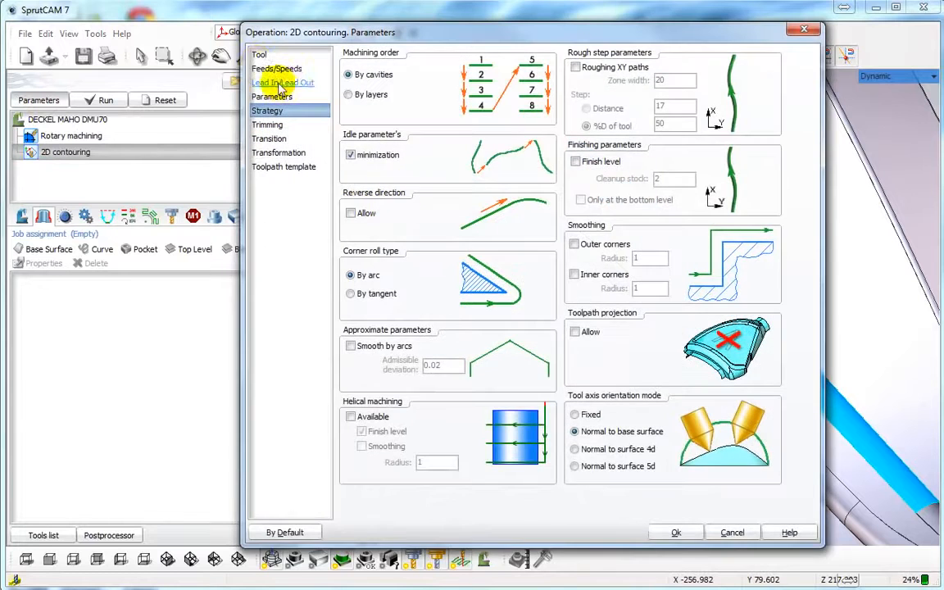
{"action": "left_click", "coordinate": [259, 56]}
{"action": "double_click", "coordinate": [495, 134]}
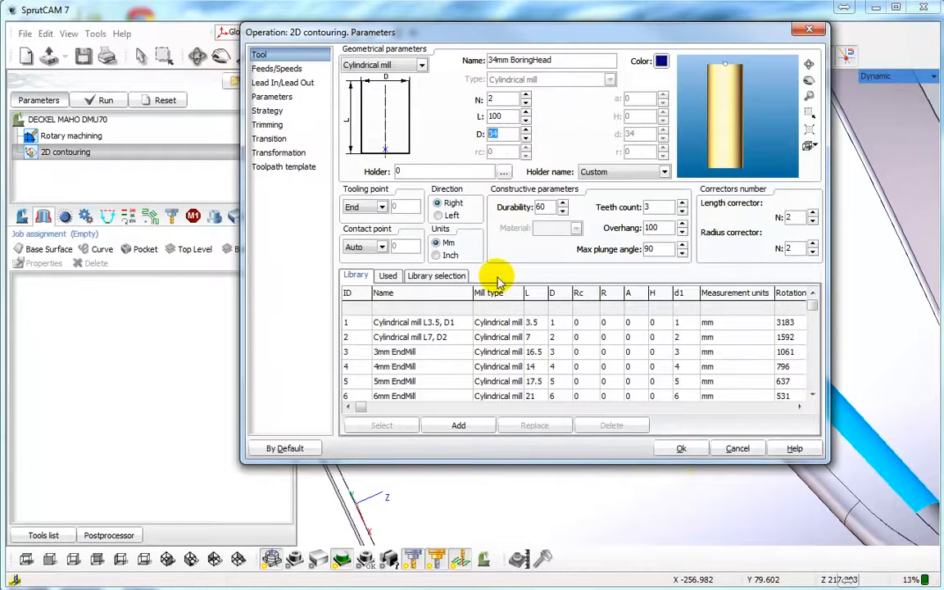
{"action": "type", "text": "18"}
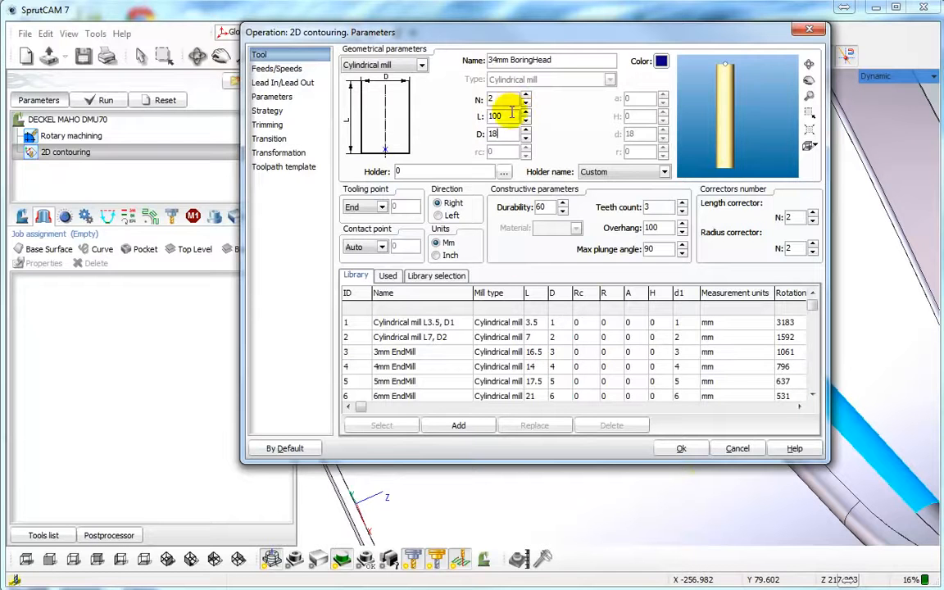
{"action": "left_click", "coordinate": [423, 64]}
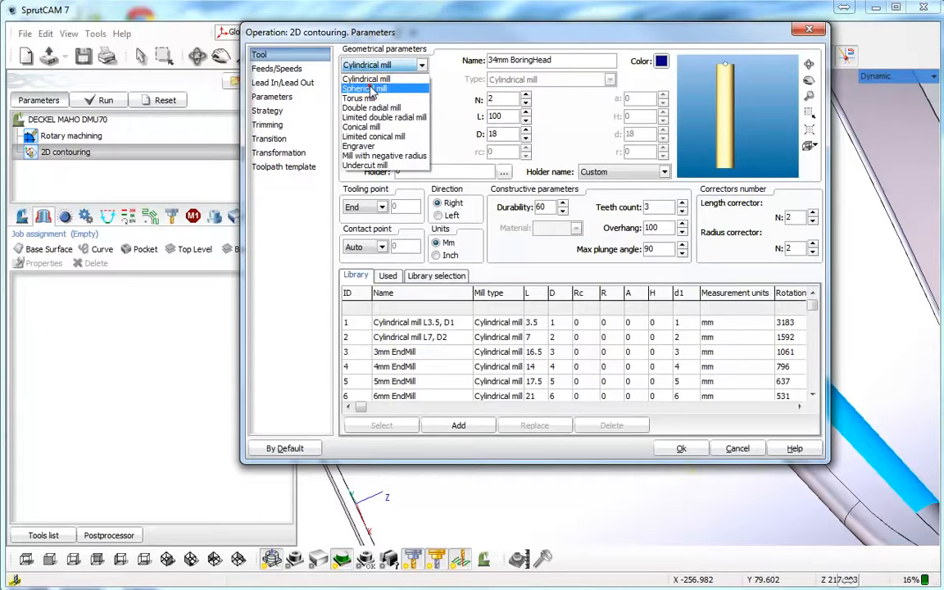
{"action": "left_click", "coordinate": [369, 78]}
{"action": "left_click_drag", "start_coordinate": [515, 116], "coordinate": [468, 115]}
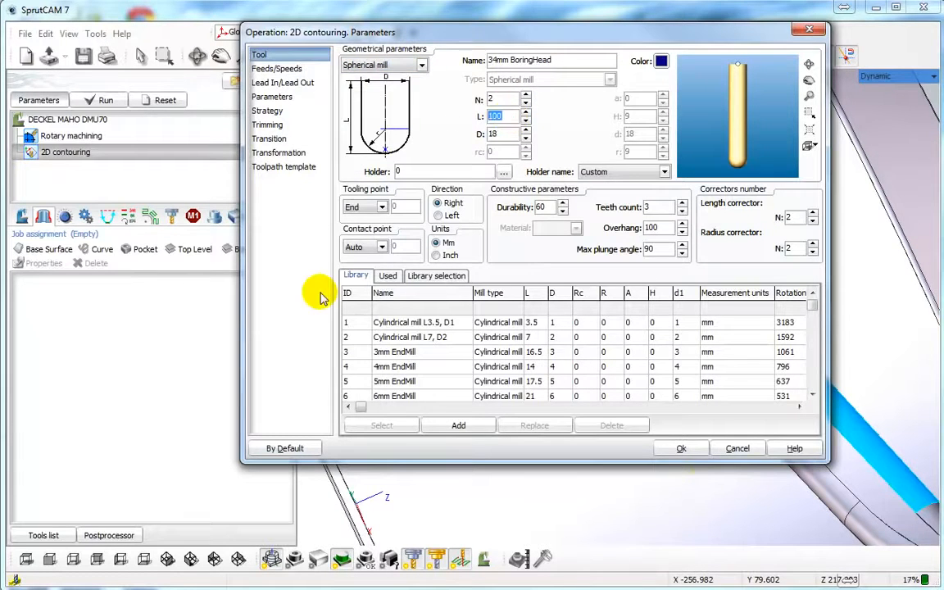
{"action": "type", "text": "40"}
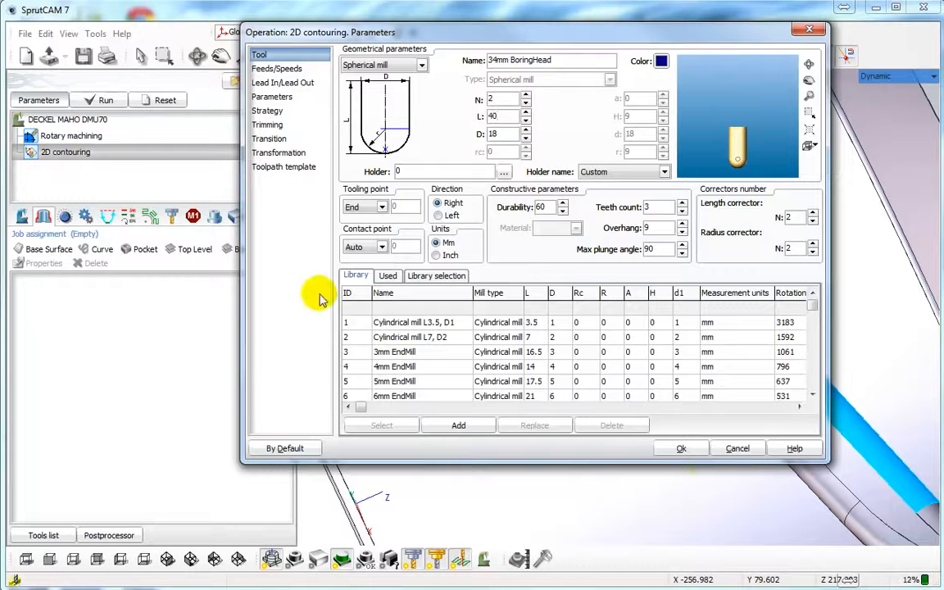
{"action": "left_click", "coordinate": [666, 171]}
{"action": "left_click", "coordinate": [619, 204]}
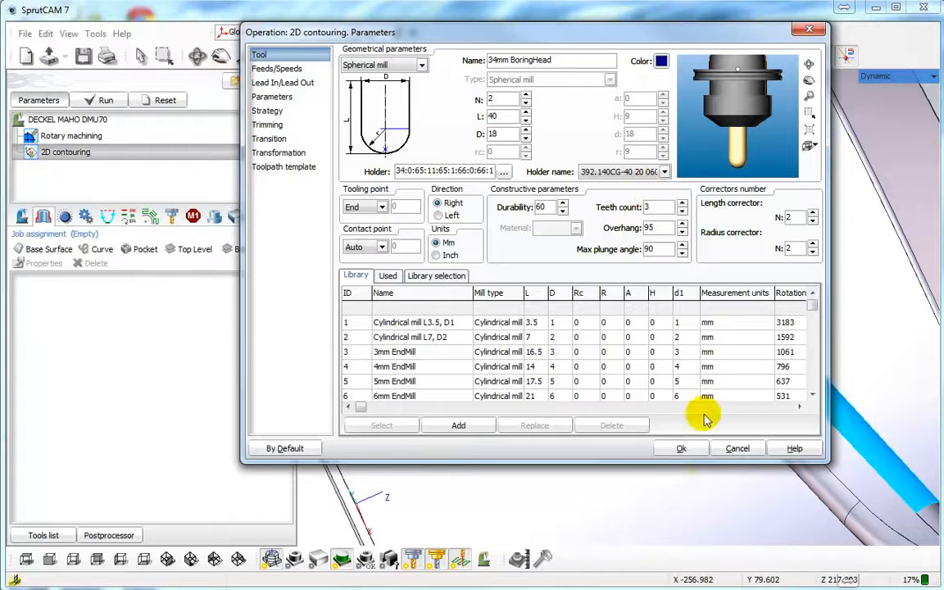
- Allow toolpath projection in the strategy of the 2D contouring operation
{"action": "left_click", "coordinate": [268, 111]}
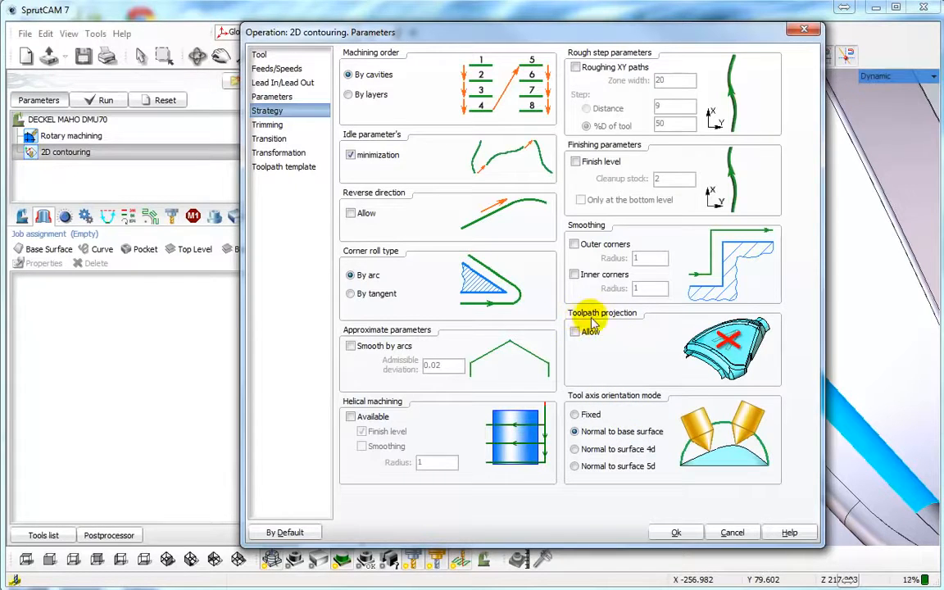
{"action": "left_click", "coordinate": [576, 333]}
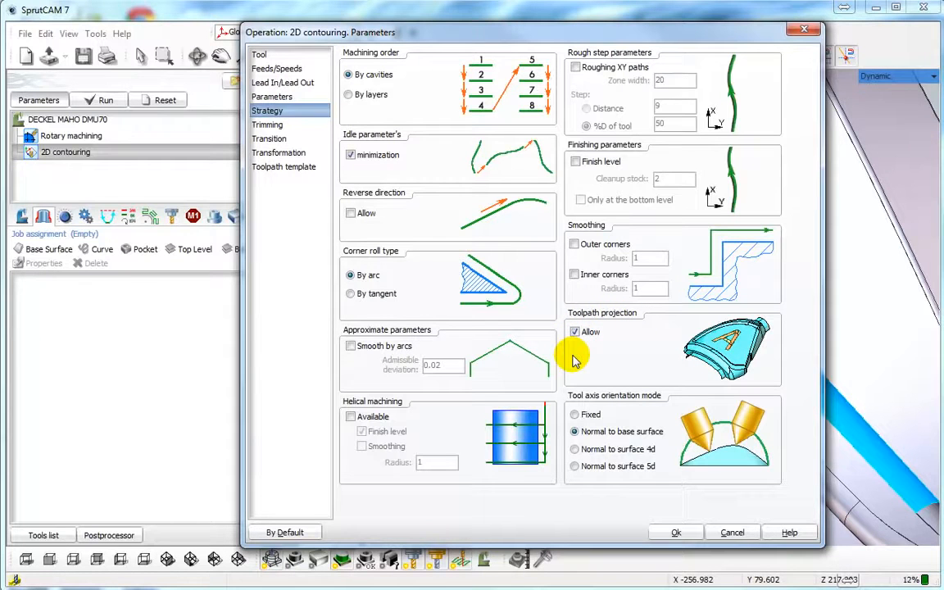
{"action": "left_click", "coordinate": [575, 333]}
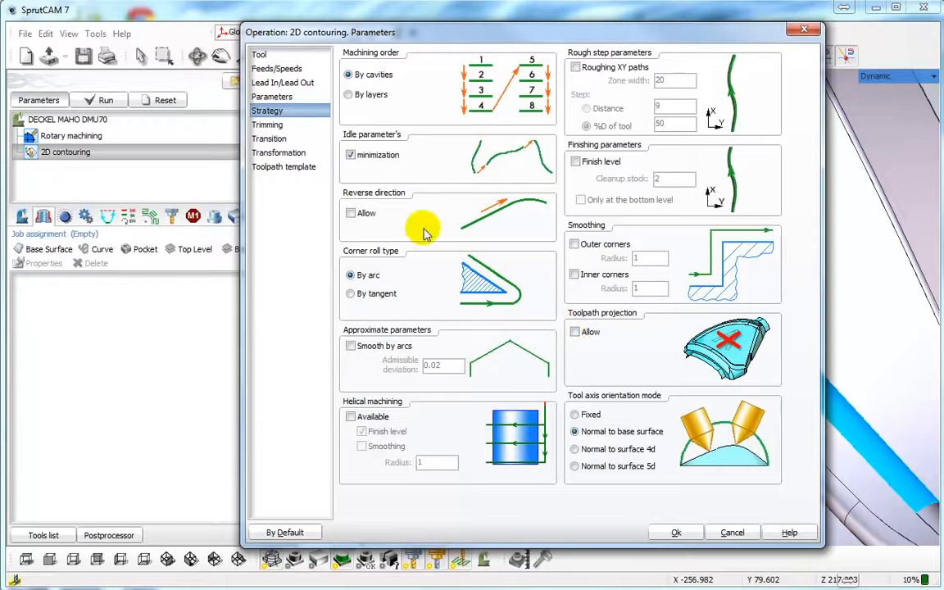
{"action": "left_click", "coordinate": [272, 98]}
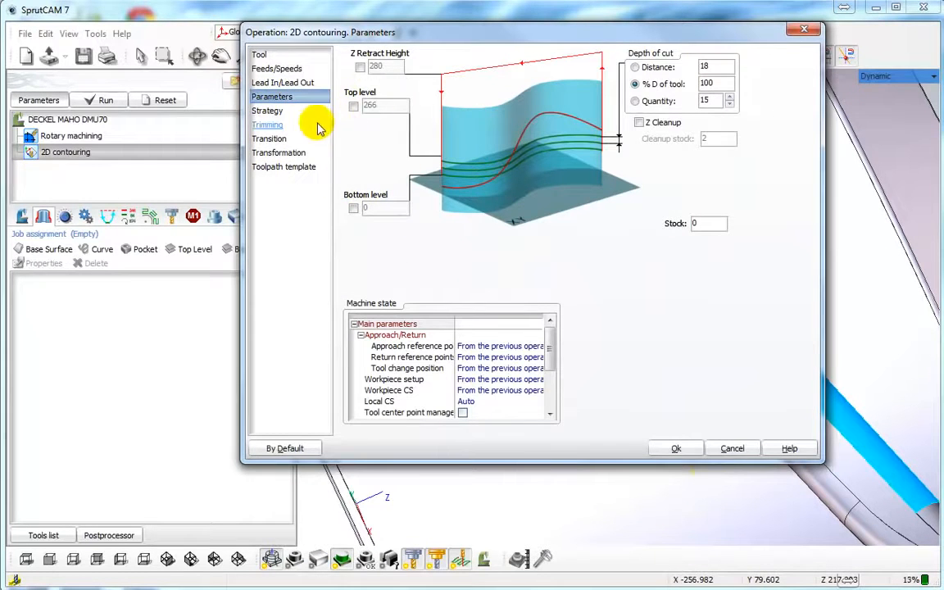
{"action": "left_click", "coordinate": [269, 110]}
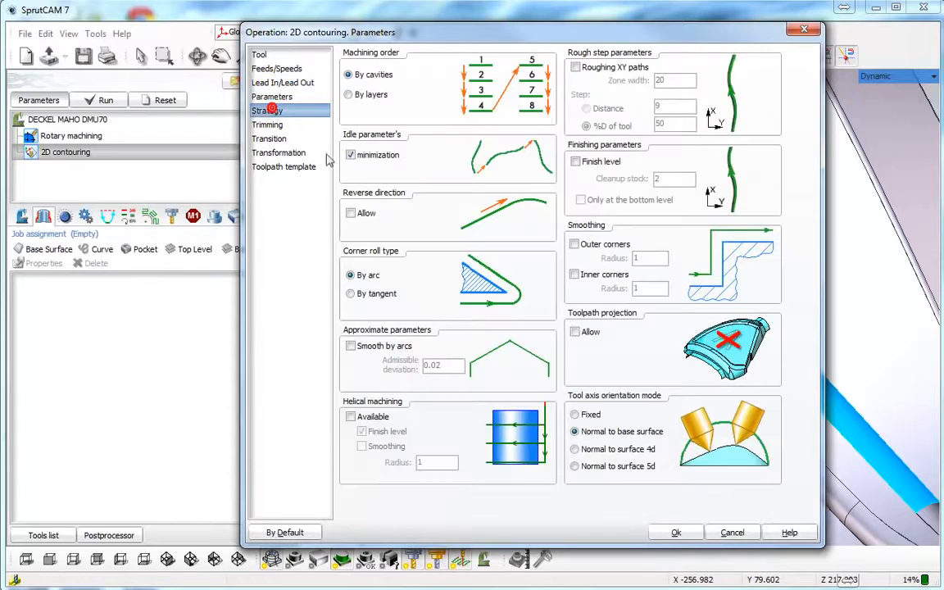
{"action": "left_click", "coordinate": [575, 333]}
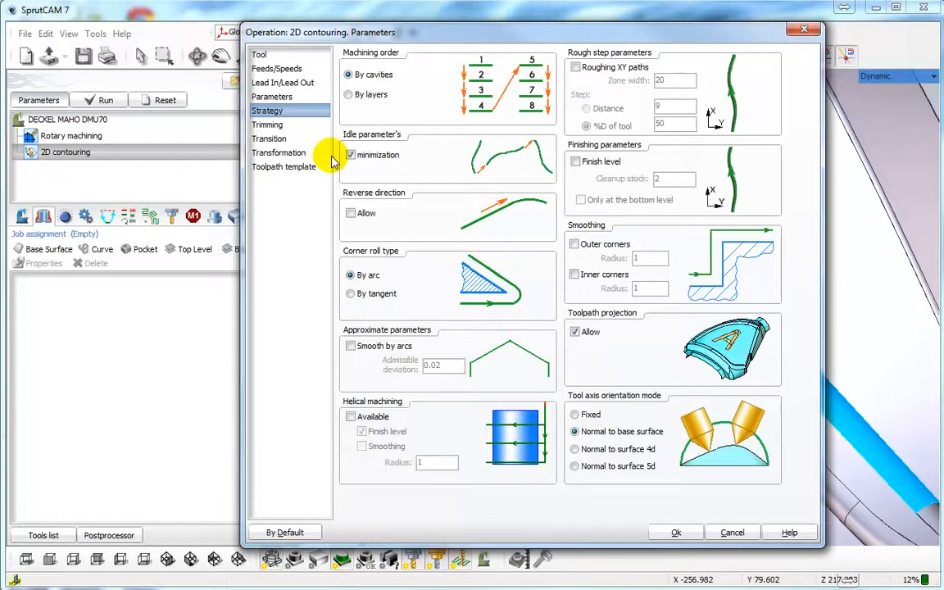
- Set the 2D contouring bottom level to 0, top level to 9 and Z retract height to 30, and accept the parameters
{"action": "left_click", "coordinate": [264, 97]}
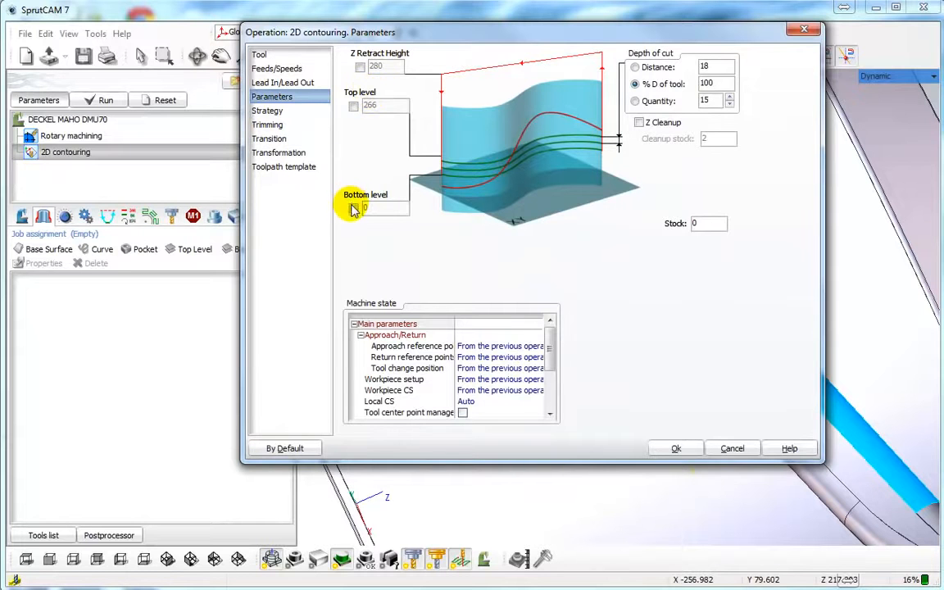
{"action": "left_click", "coordinate": [353, 208]}
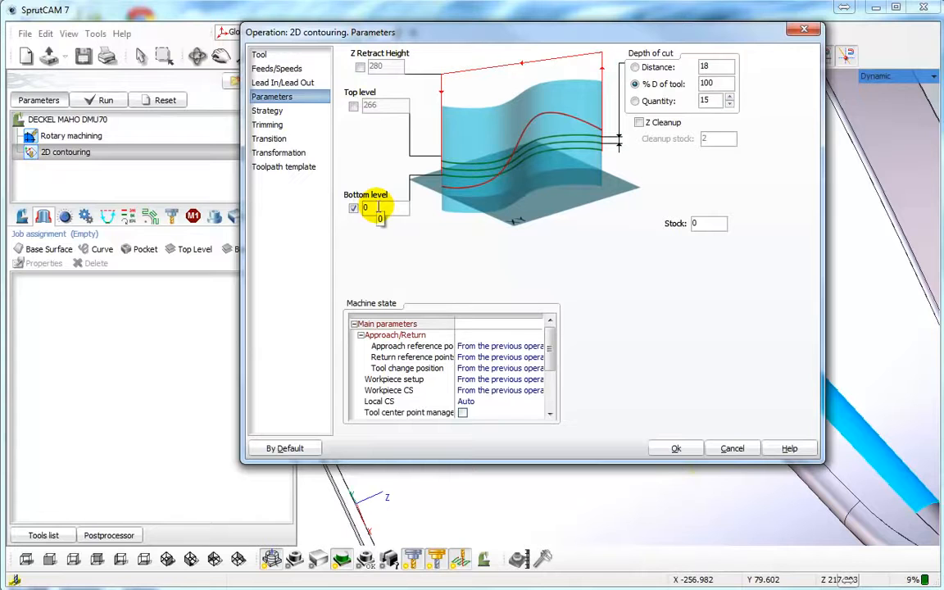
{"action": "left_click", "coordinate": [353, 105]}
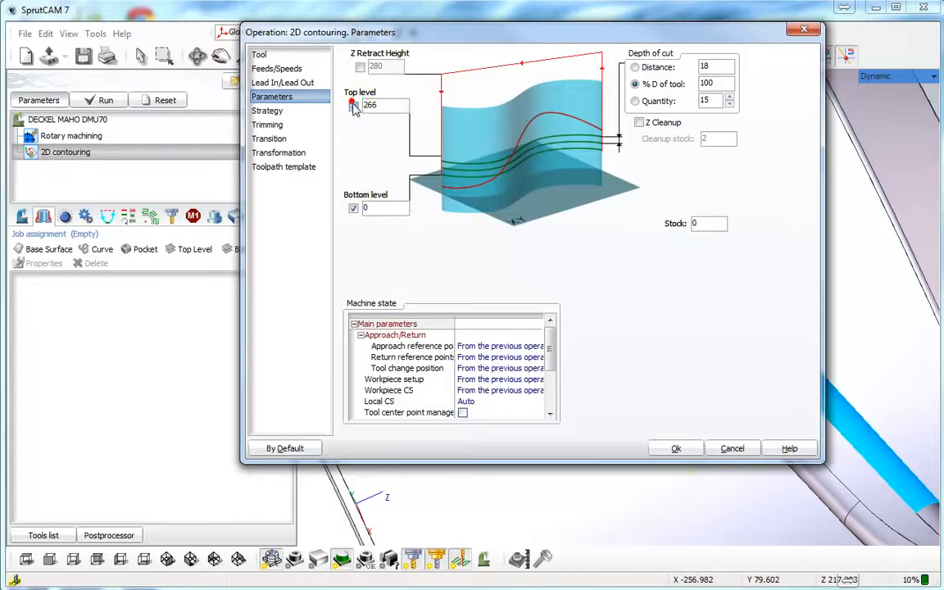
{"action": "double_click", "coordinate": [380, 106]}
{"action": "left_click", "coordinate": [360, 67]}
{"action": "double_click", "coordinate": [384, 66]}
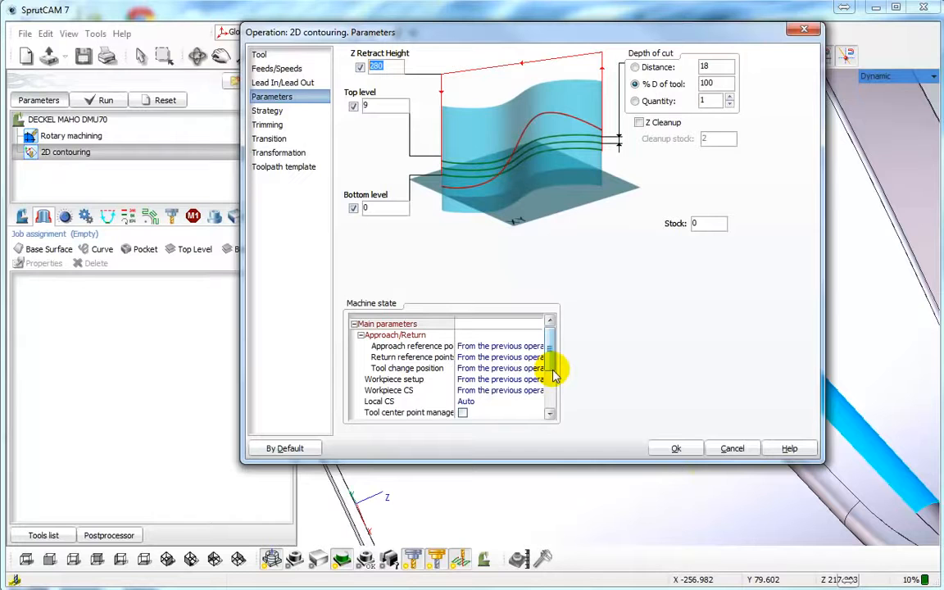
{"action": "type", "text": "30"}
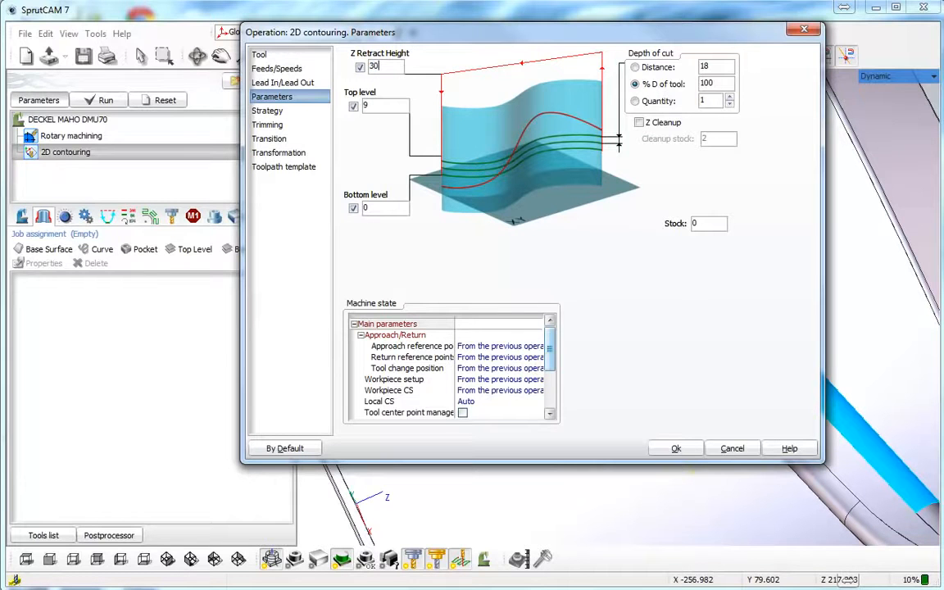
{"action": "left_click", "coordinate": [674, 449]}
- Add the chain of edges along the outer side of the first groove branch to the job assignment as a curve
{"action": "right_click_drag", "start_coordinate": [645, 416], "coordinate": [535, 253]}
{"action": "left_click", "coordinate": [786, 249]}
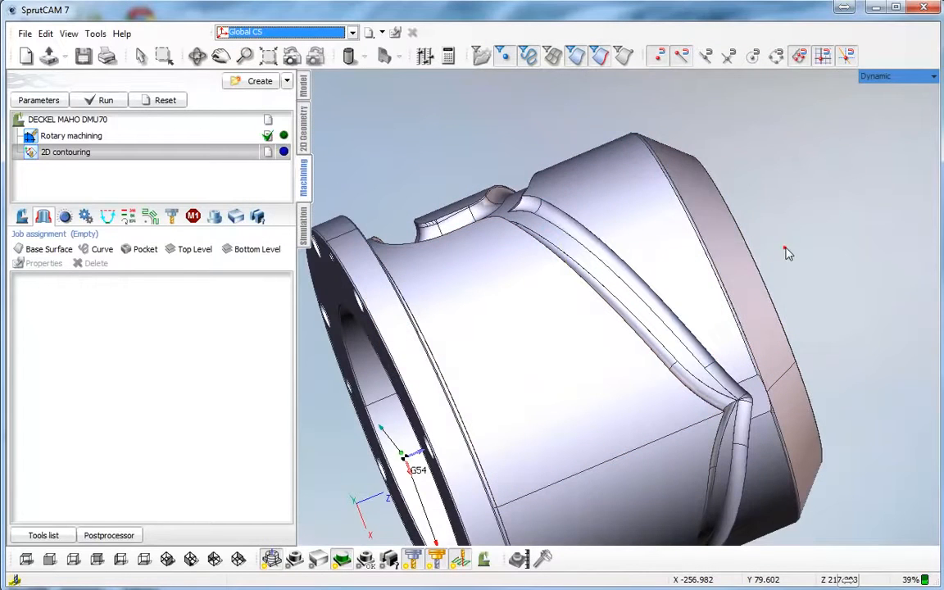
{"action": "mouse_move", "coordinate": [897, 327]}
{"action": "right_mouse_down"}
{"action": "mouse_move", "coordinate": [900, 318]}
{"action": "mouse_move", "coordinate": [919, 327]}
{"action": "mouse_move", "coordinate": [922, 317]}
{"action": "mouse_move", "coordinate": [913, 331]}
{"action": "right_mouse_up"}
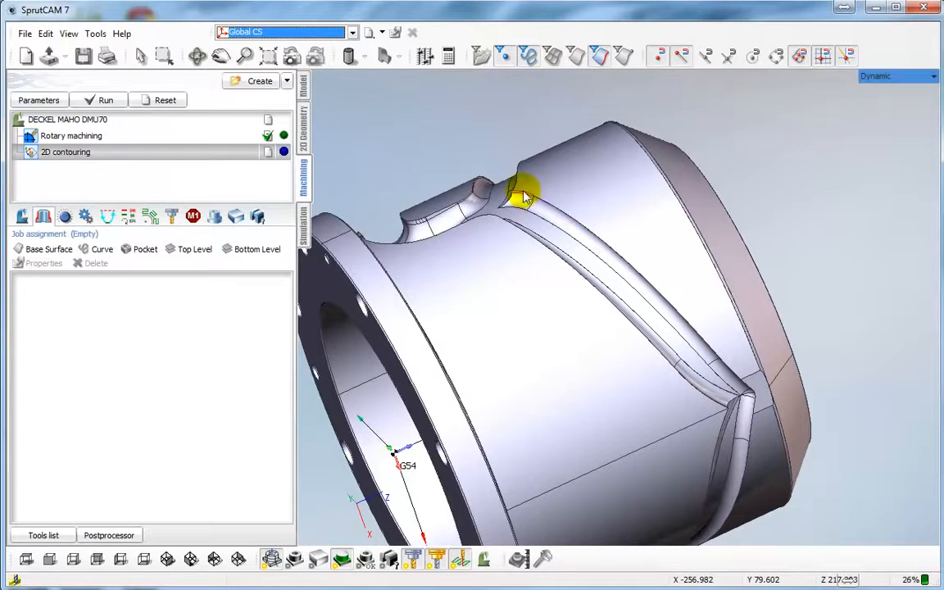
{"action": "left_click", "coordinate": [605, 247]}
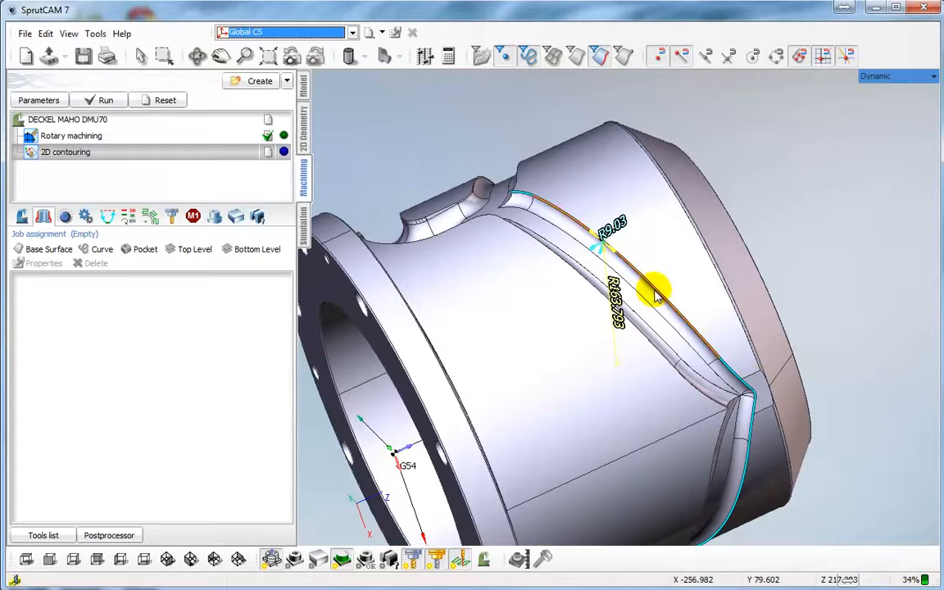
{"action": "mouse_move", "coordinate": [837, 322]}
{"action": "middle_mouse_down"}
{"action": "mouse_move", "coordinate": [822, 153]}
{"action": "mouse_move", "coordinate": [824, 160]}
{"action": "middle_mouse_up"}
{"action": "scroll", "coordinate": [824, 161], "scroll_direction": "down", "scroll_amount": 3}
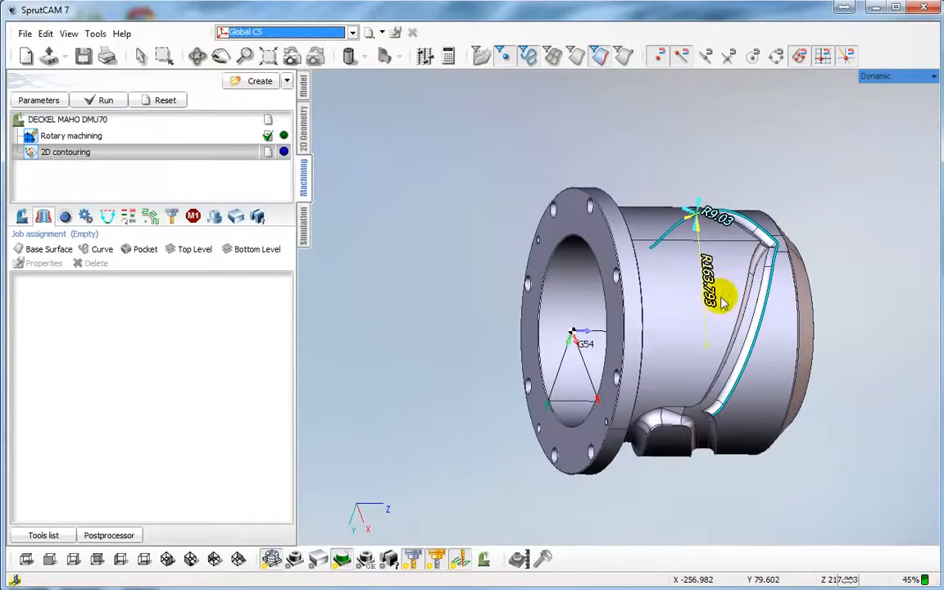
{"action": "left_click", "coordinate": [99, 253]}
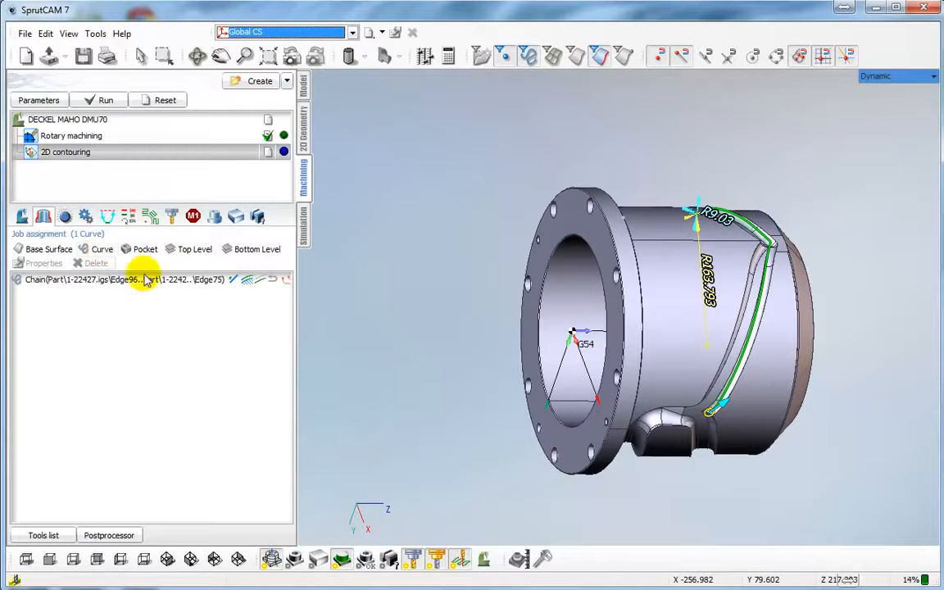
- Add the outer edge chain of the next groove branch, ending at the V-shaped junction, to the job assignment as curves
{"action": "right_click_drag", "start_coordinate": [883, 345], "coordinate": [775, 365]}
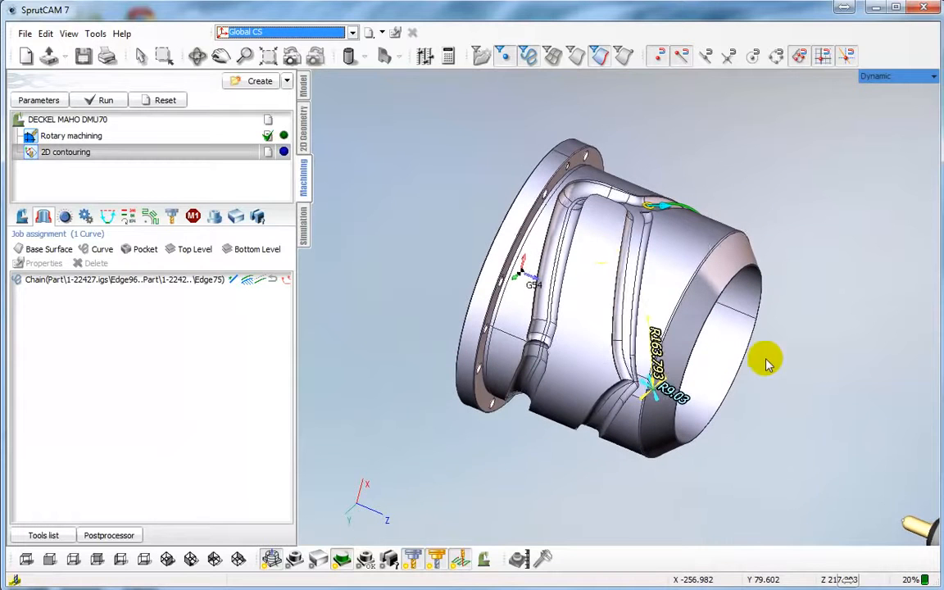
{"action": "left_click", "coordinate": [648, 264]}
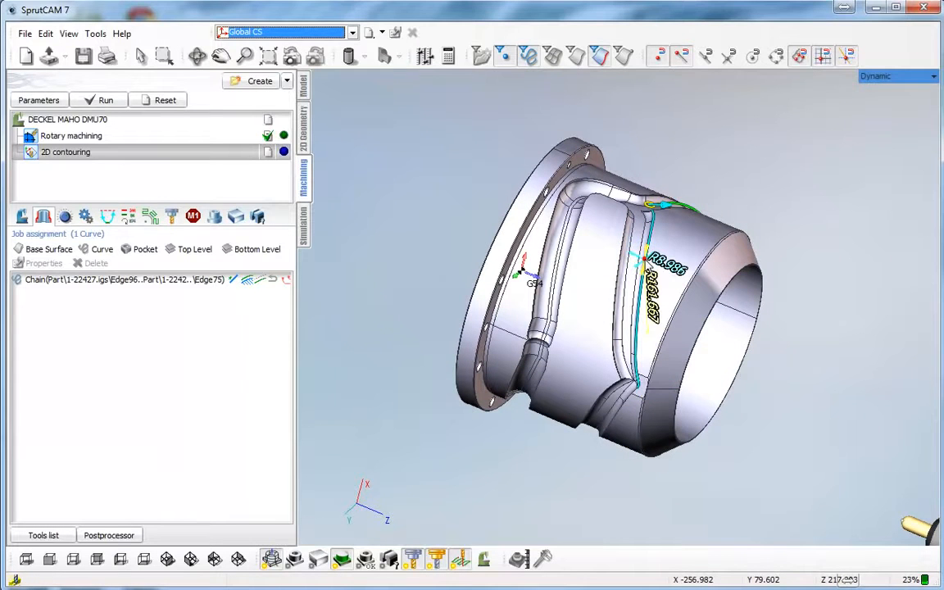
{"action": "scroll", "coordinate": [632, 422], "scroll_direction": "up", "scroll_amount": 3}
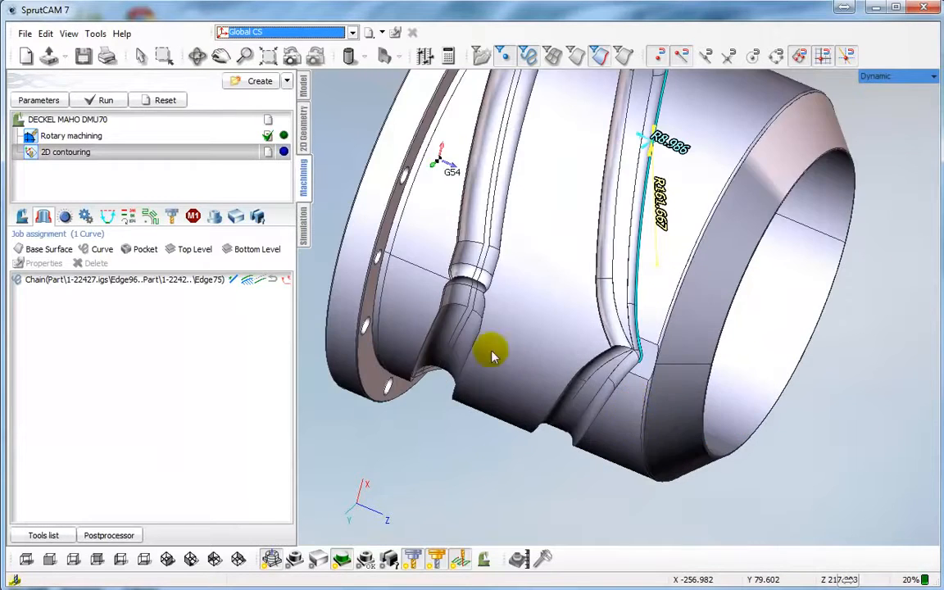
{"action": "scroll", "coordinate": [618, 366], "scroll_direction": "up", "scroll_amount": 5}
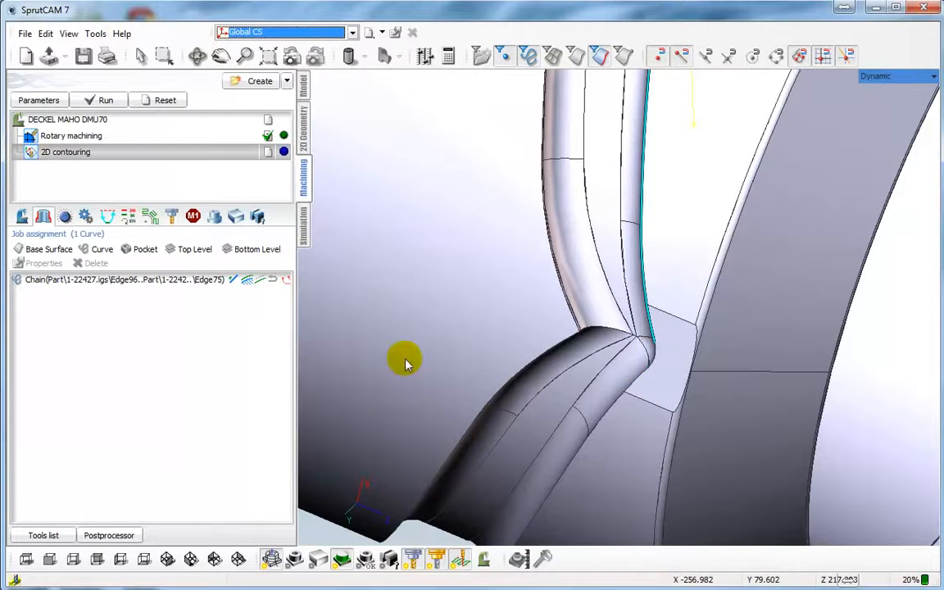
{"action": "left_click", "coordinate": [92, 252]}
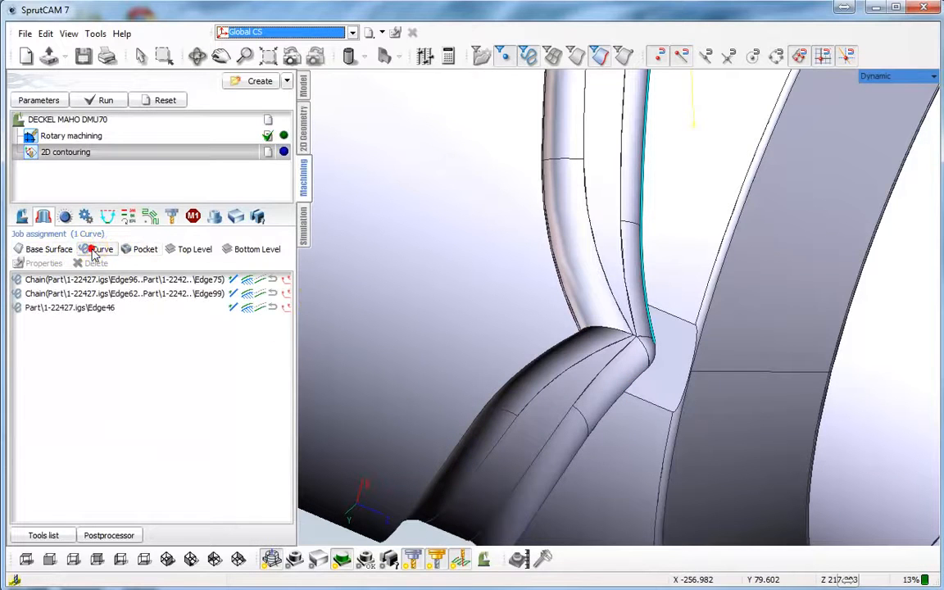
- Add the outer edge chain of the groove branch on the other side of the junction to the job assignment as curves
{"action": "scroll", "coordinate": [600, 362], "scroll_direction": "down", "scroll_amount": 3}
{"action": "right_click_drag", "start_coordinate": [600, 362], "coordinate": [597, 377]}
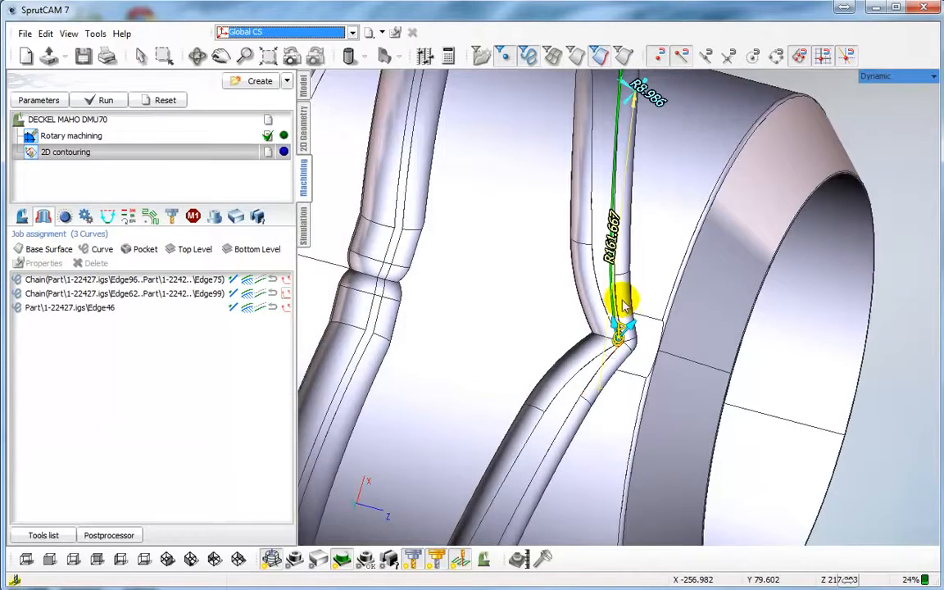
{"action": "right_click_drag", "start_coordinate": [620, 337], "coordinate": [554, 344]}
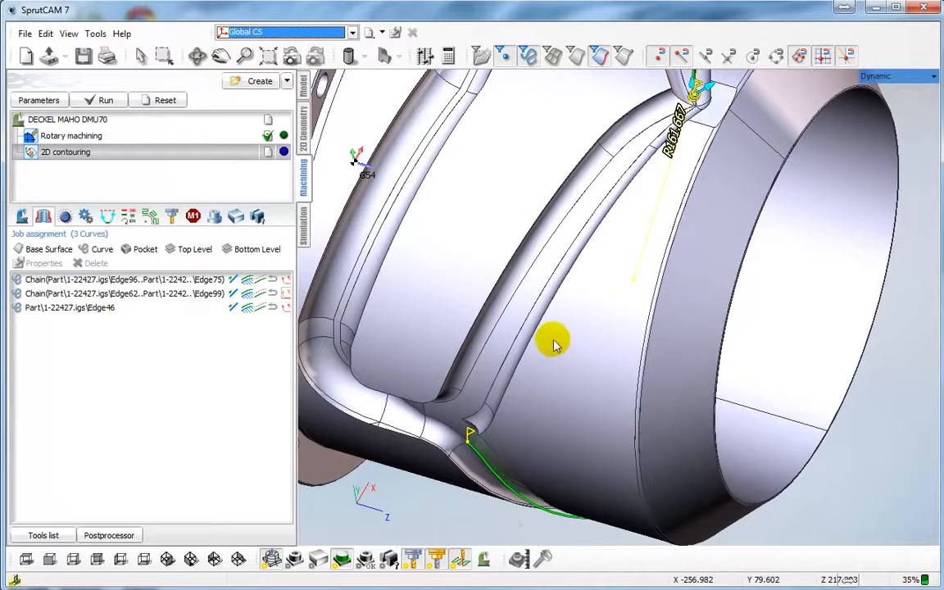
{"action": "left_click", "coordinate": [555, 303]}
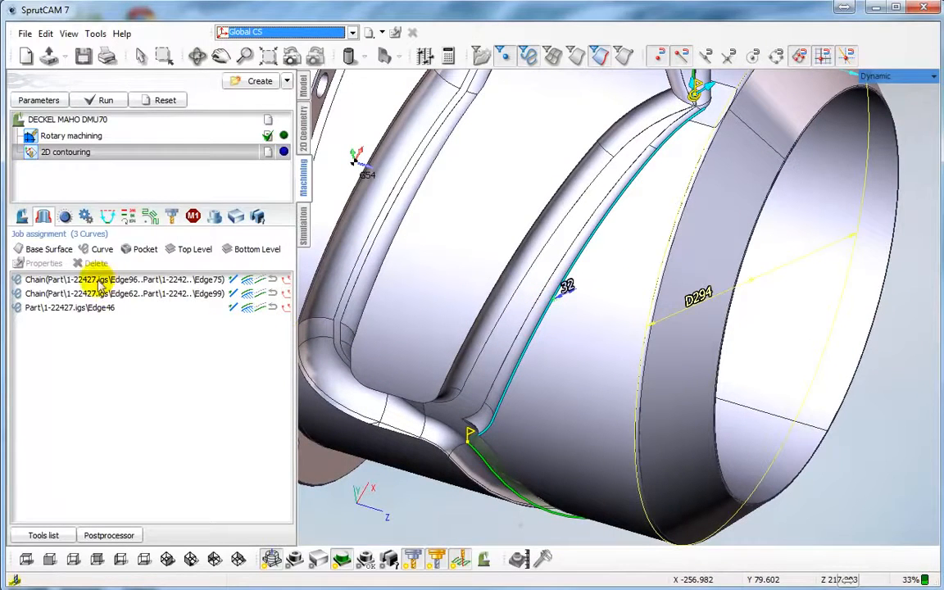
{"action": "left_click", "coordinate": [97, 251]}
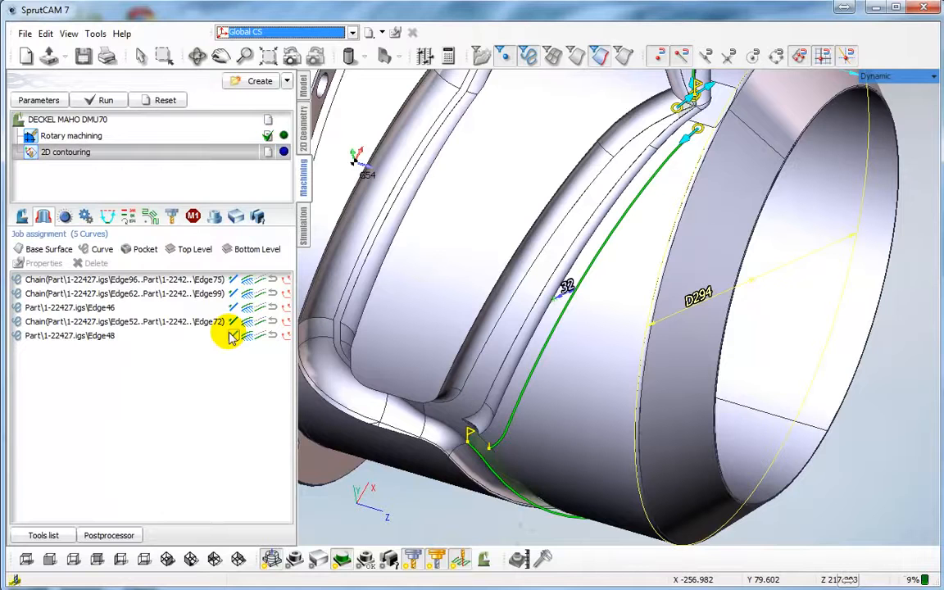
- Switch the machining side of the Edge52..Edge72 chain so its offset path lies inside the groove
{"action": "left_click", "coordinate": [93, 339]}
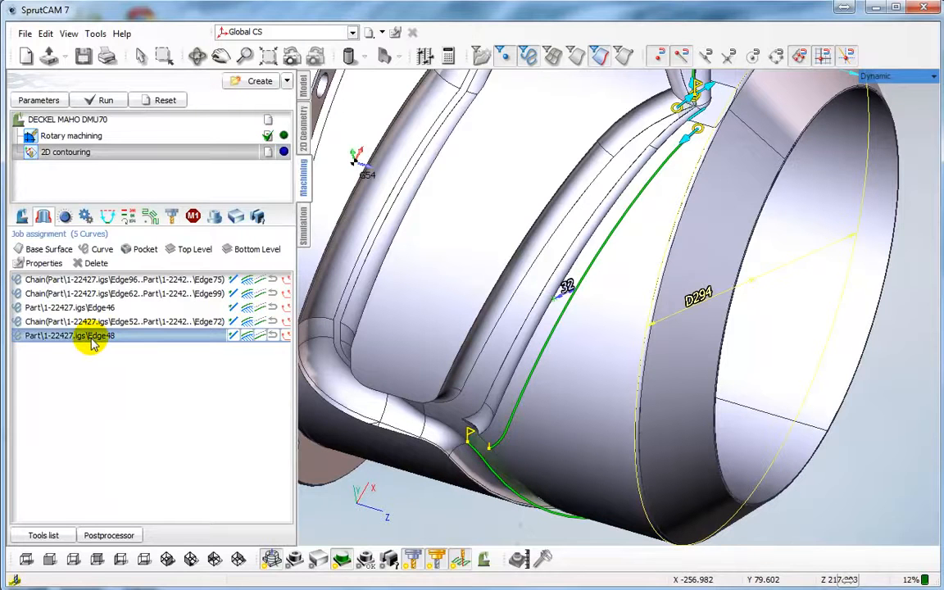
{"action": "left_click", "coordinate": [145, 322]}
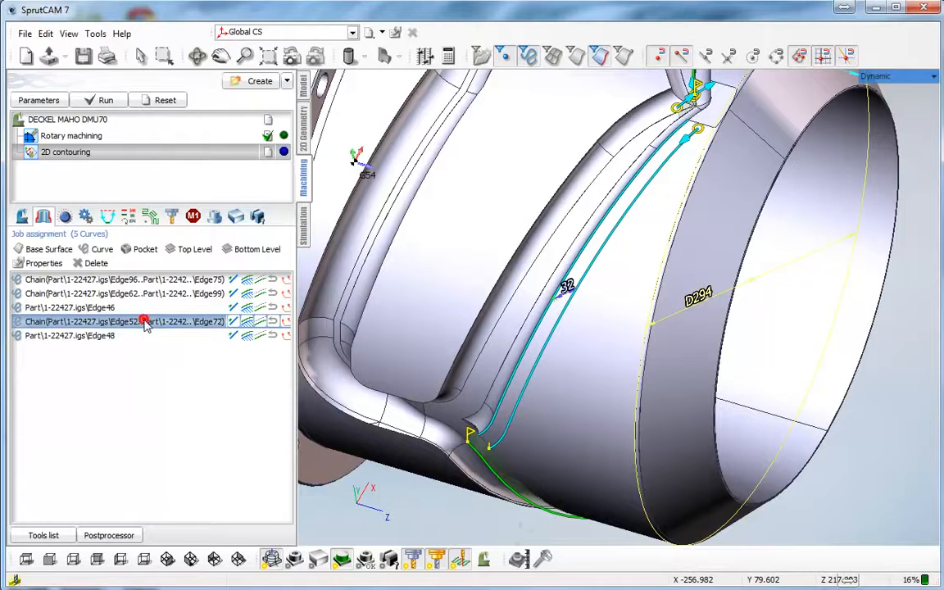
{"action": "left_click", "coordinate": [234, 323]}
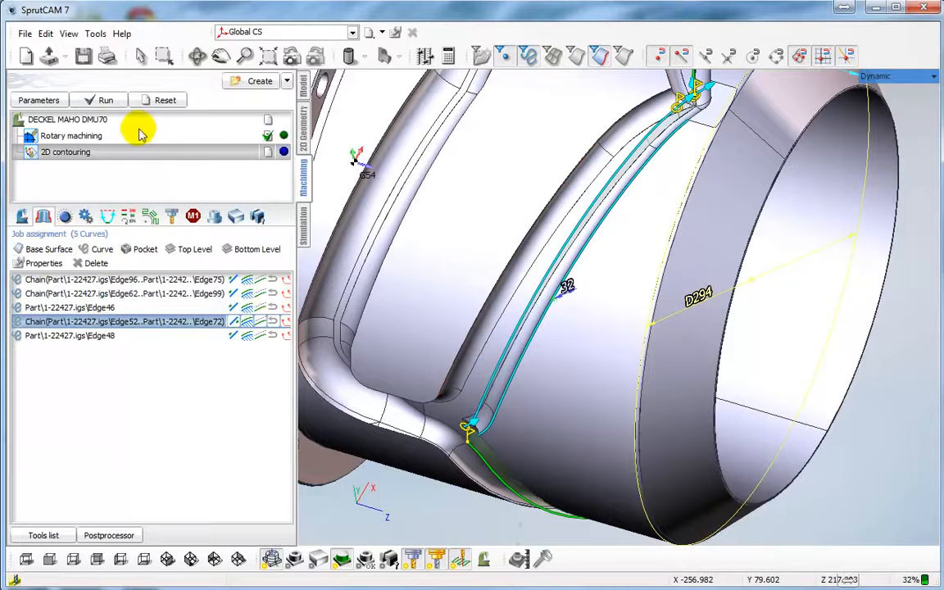
- Calculate the toolpath of the 2D contouring operation and view it around the whole part
{"action": "left_click", "coordinate": [107, 101]}
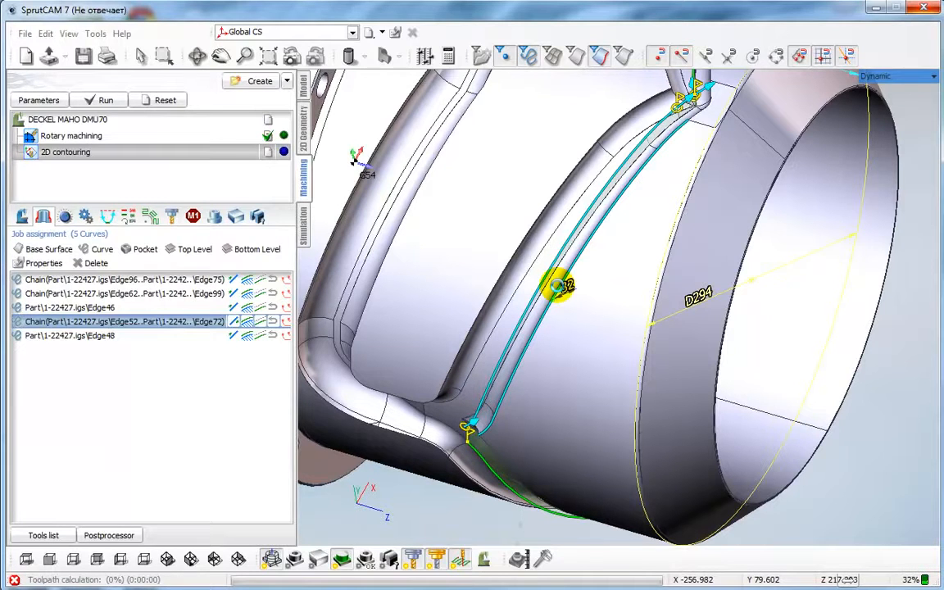
{"action": "scroll", "coordinate": [560, 293], "scroll_direction": "down", "scroll_amount": 5}
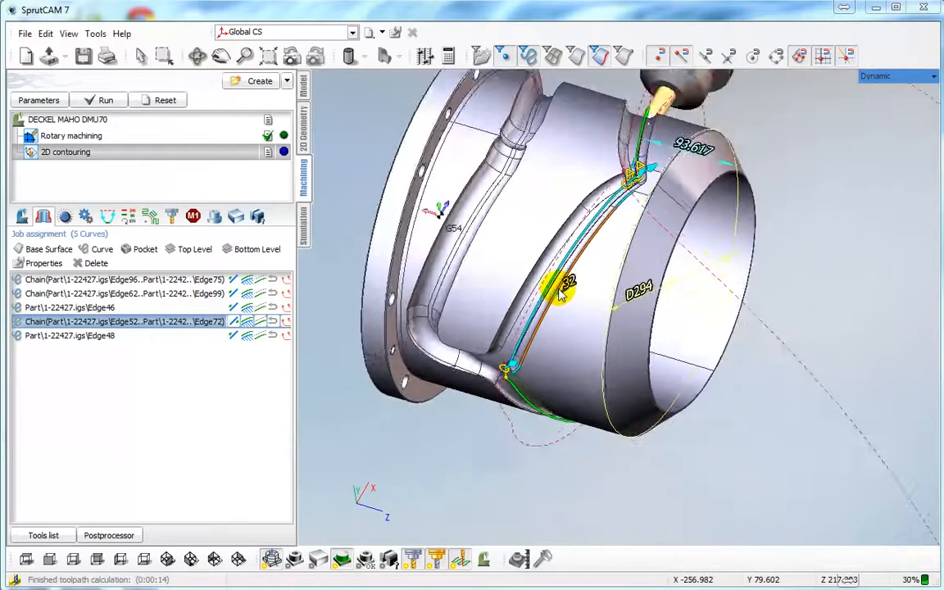
{"action": "middle_click_drag", "start_coordinate": [561, 291], "coordinate": [566, 350]}
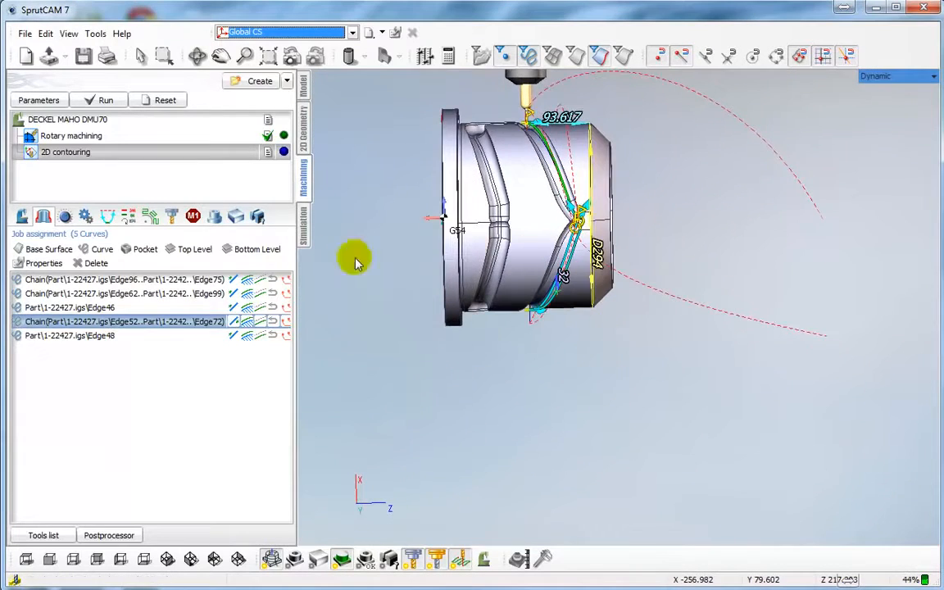
- Position the 2D contouring simulation at the first move of Curve1 and reduce the simulation speed
{"action": "left_click", "coordinate": [303, 229]}
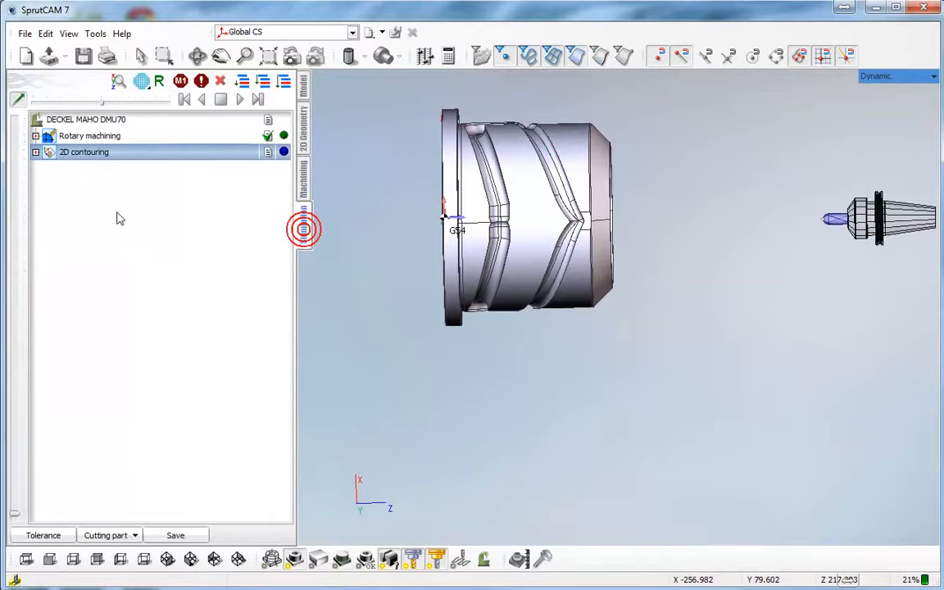
{"action": "left_click", "coordinate": [35, 151]}
{"action": "left_click", "coordinate": [73, 202]}
{"action": "left_click", "coordinate": [47, 201]}
{"action": "left_click_drag", "start_coordinate": [502, 243], "coordinate": [501, 248]}
{"action": "scroll", "coordinate": [527, 236], "scroll_direction": "up", "scroll_amount": 5}
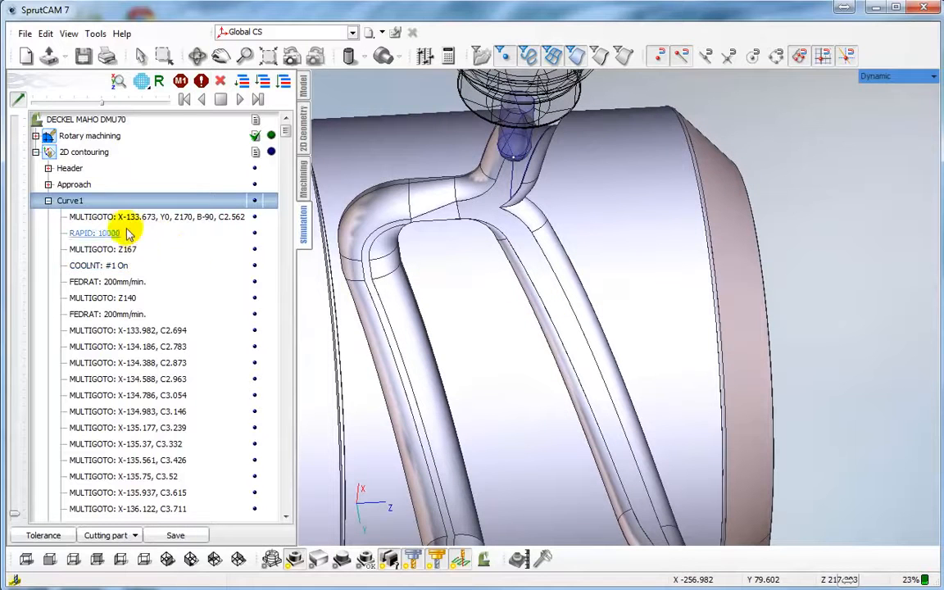
{"action": "left_click", "coordinate": [95, 216]}
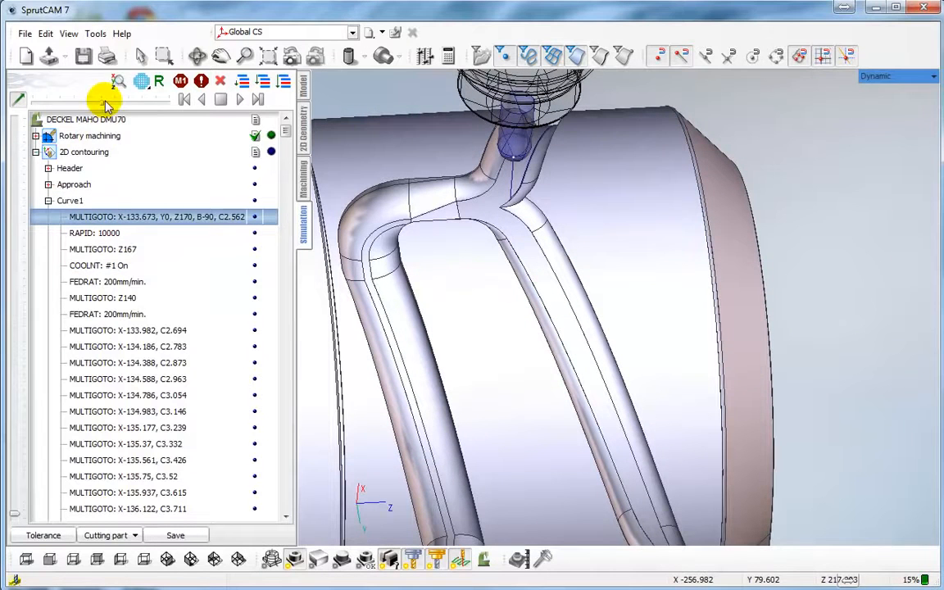
{"action": "left_click_drag", "start_coordinate": [102, 99], "coordinate": [53, 100]}
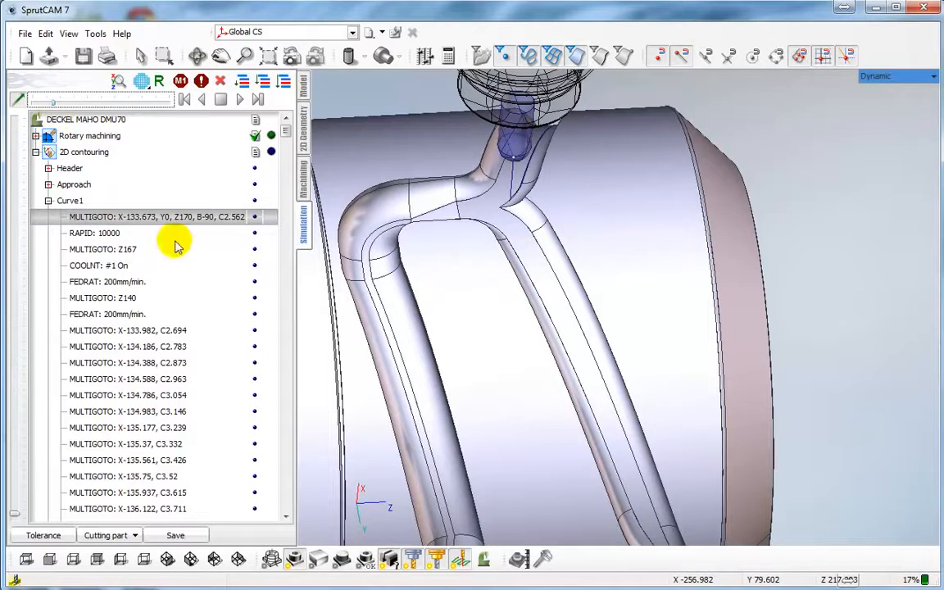
- Display the machine model in the simulation and examine the tool and the clamped part up close
{"action": "left_click", "coordinate": [483, 561]}
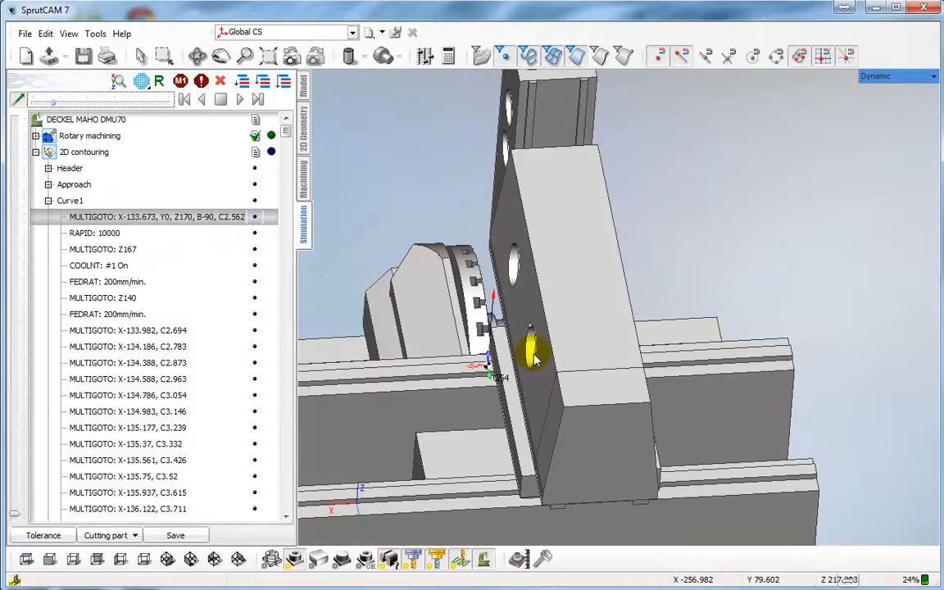
{"action": "left_click", "coordinate": [267, 65]}
{"action": "scroll", "coordinate": [573, 416], "scroll_direction": "up", "scroll_amount": 5}
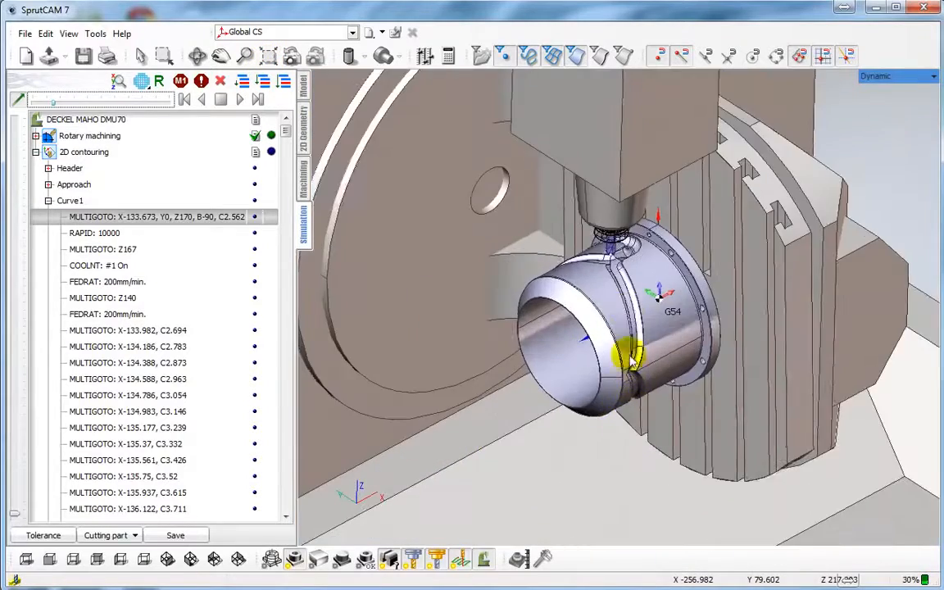
{"action": "scroll", "coordinate": [628, 312], "scroll_direction": "up", "scroll_amount": 4}
{"action": "scroll", "coordinate": [597, 226], "scroll_direction": "down", "scroll_amount": 2}
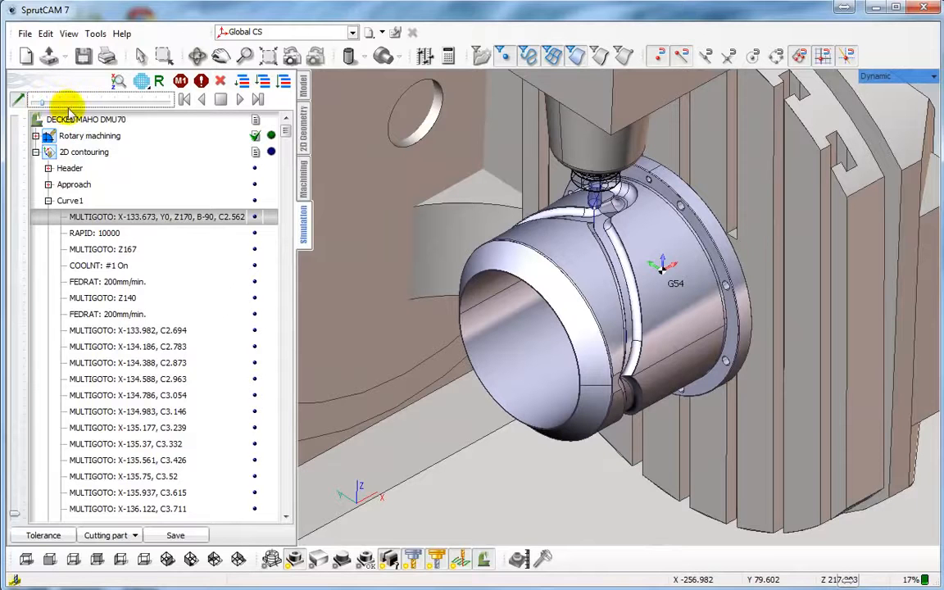
- Run the 2D contouring simulation with the machining result comparison displayed on the groove, and increase the playback speed
{"action": "left_click", "coordinate": [240, 99]}
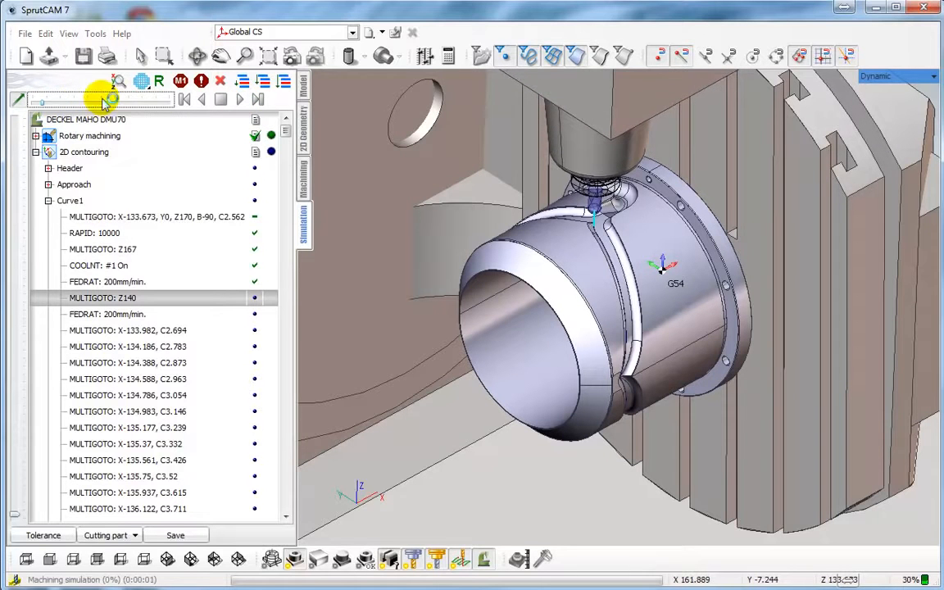
{"action": "left_click", "coordinate": [367, 560]}
{"action": "scroll", "coordinate": [602, 261], "scroll_direction": "up", "scroll_amount": 3}
{"action": "middle_click_drag", "start_coordinate": [605, 271], "coordinate": [583, 215]}
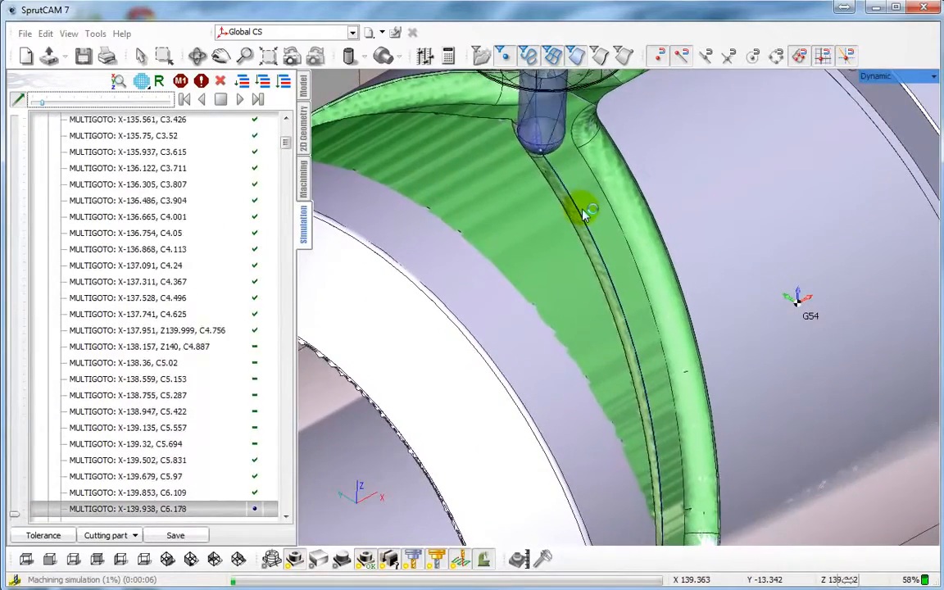
{"action": "left_click_drag", "start_coordinate": [49, 109], "coordinate": [92, 105]}
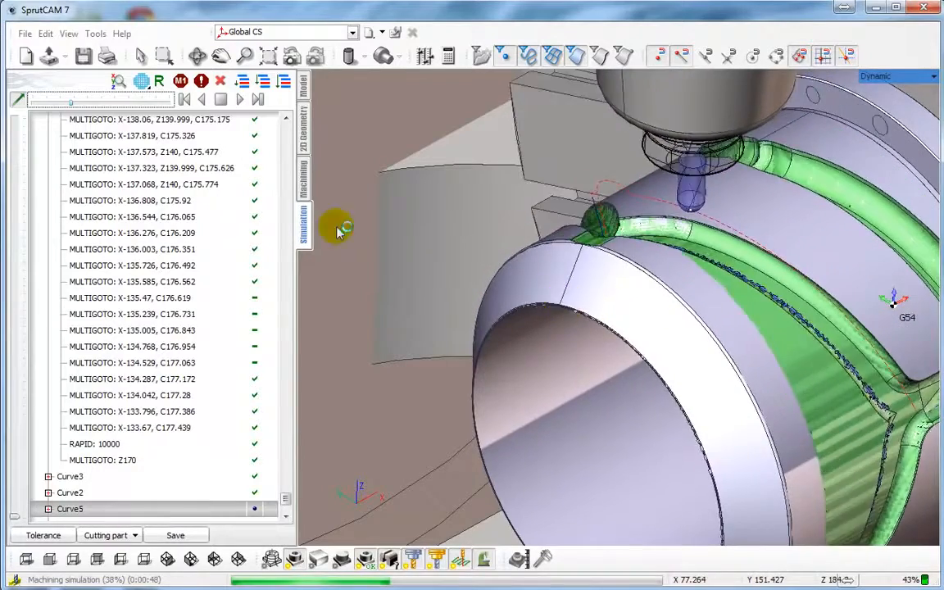
- Return to the machining setup and examine on the part which groove edges the 2D contouring's five assigned curves follow
{"action": "left_click", "coordinate": [306, 178]}
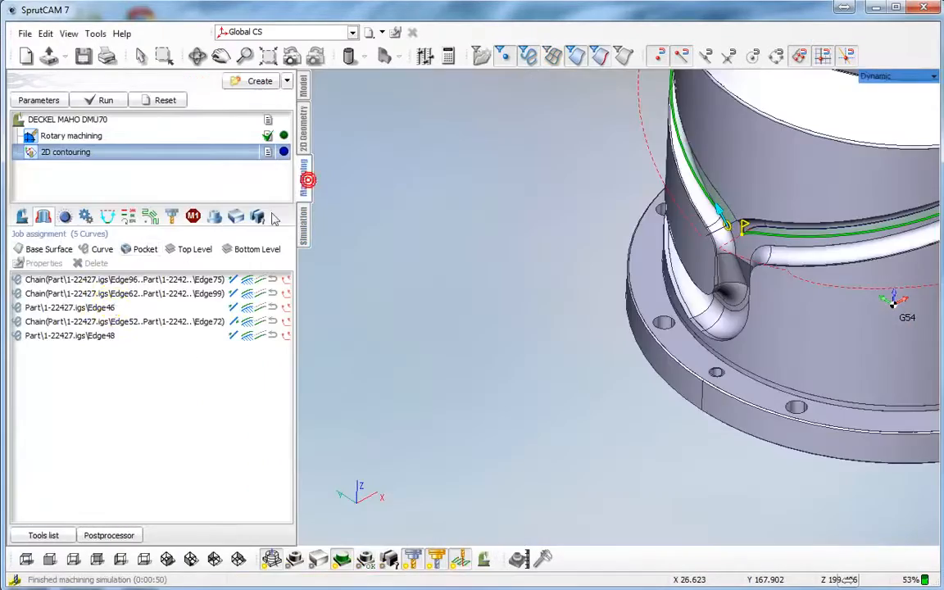
{"action": "left_click", "coordinate": [99, 324]}
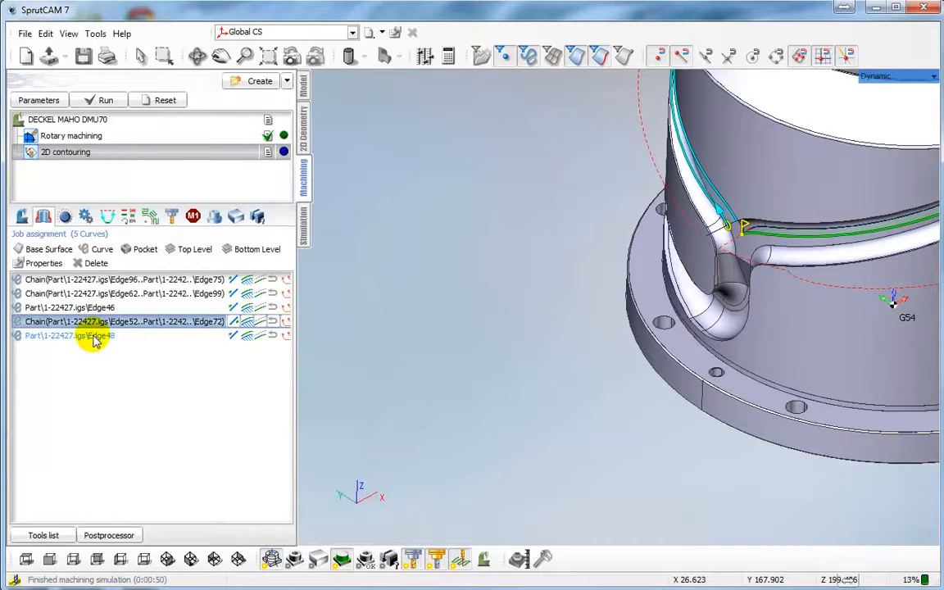
{"action": "left_click", "coordinate": [96, 307]}
{"action": "scroll", "coordinate": [438, 310], "scroll_direction": "down", "scroll_amount": 5}
{"action": "right_click_drag", "start_coordinate": [599, 354], "coordinate": [550, 204]}
{"action": "scroll", "coordinate": [550, 204], "scroll_direction": "up", "scroll_amount": 5}
{"action": "middle_click_drag", "start_coordinate": [551, 204], "coordinate": [696, 277]}
{"action": "left_click", "coordinate": [121, 285]}
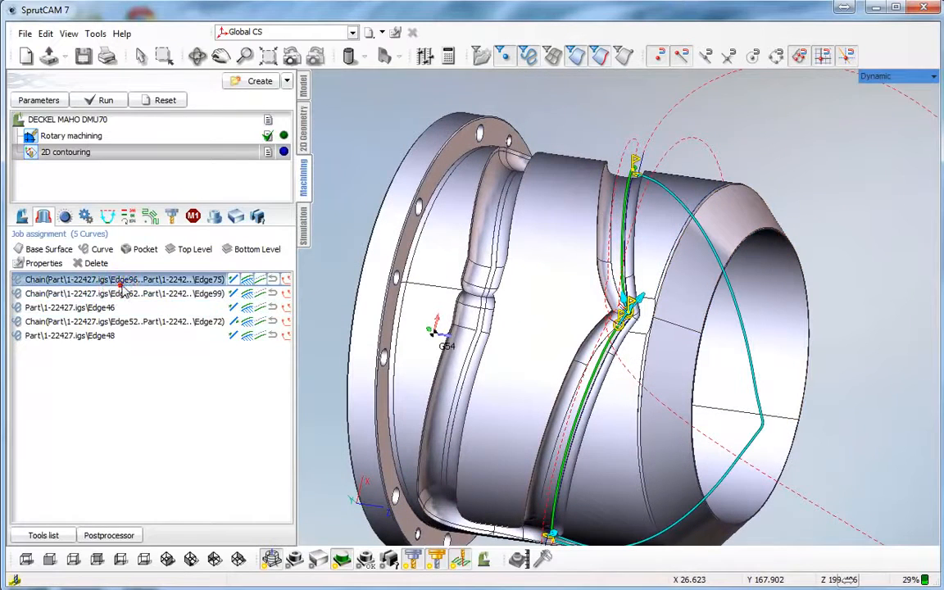
{"action": "left_click", "coordinate": [151, 300]}
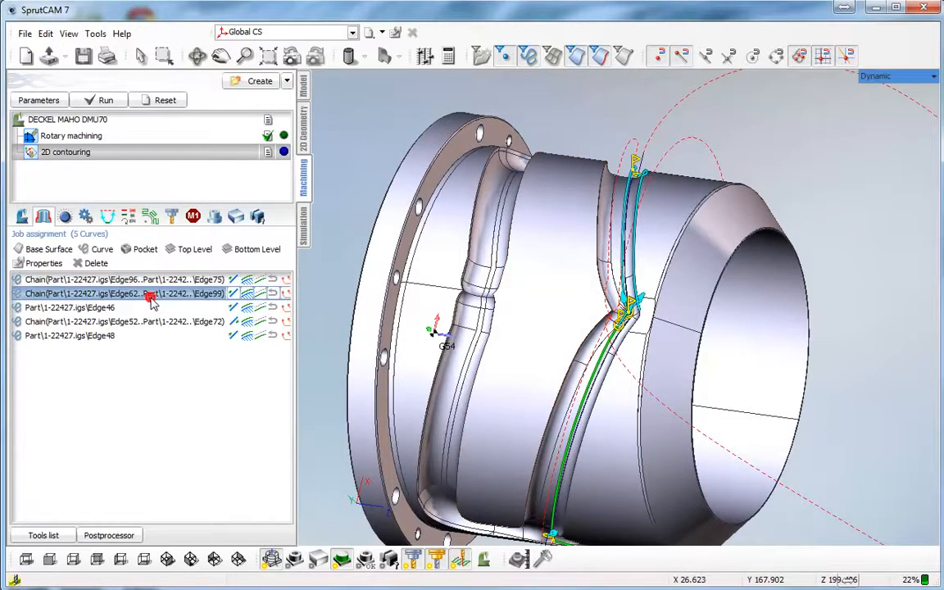
{"action": "left_click", "coordinate": [101, 307]}
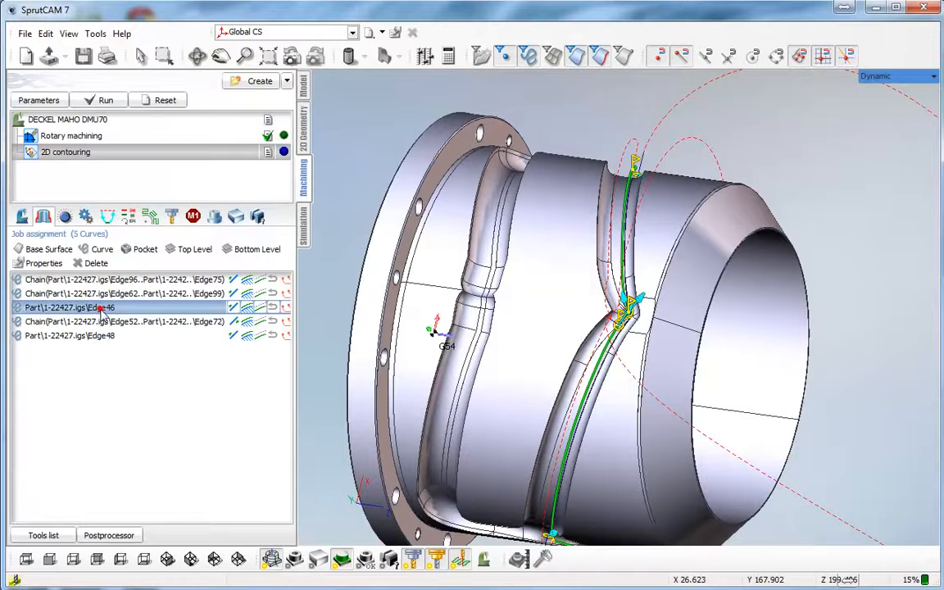
{"action": "left_click", "coordinate": [92, 324]}
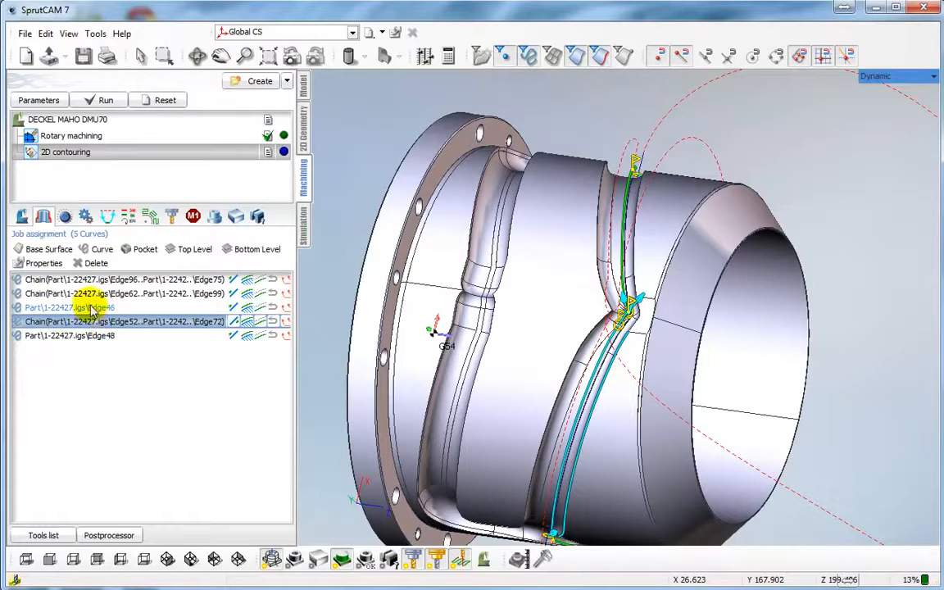
{"action": "left_click", "coordinate": [92, 308]}
- Compare Edge46 with the neighbouring curves at the groove corner and delete Edge46 from the 2D contouring job assignment
{"action": "scroll", "coordinate": [605, 310], "scroll_direction": "up", "scroll_amount": 6}
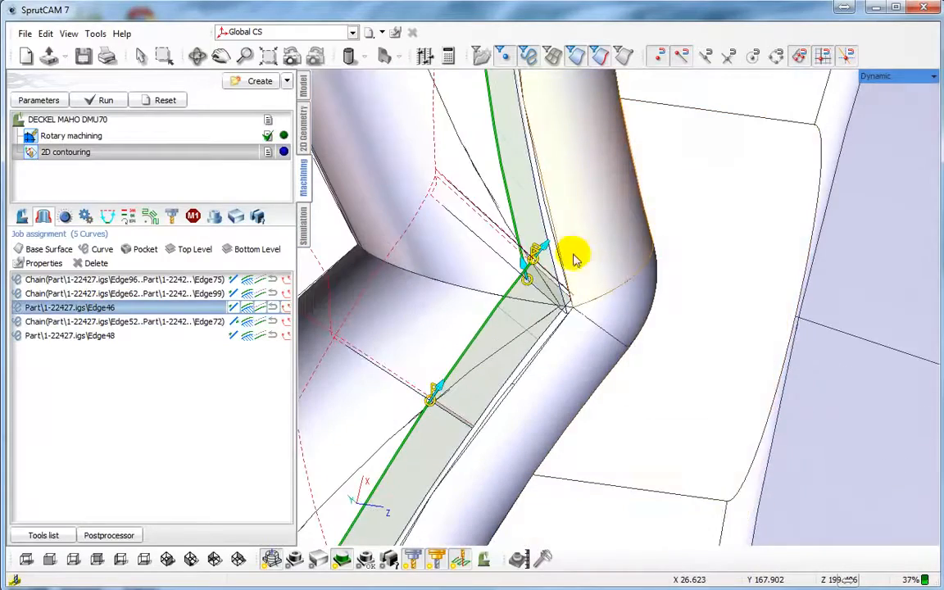
{"action": "middle_click_drag", "start_coordinate": [576, 259], "coordinate": [605, 262]}
{"action": "left_click", "coordinate": [100, 296]}
{"action": "left_click", "coordinate": [91, 309]}
{"action": "scroll", "coordinate": [564, 312], "scroll_direction": "up", "scroll_amount": 2}
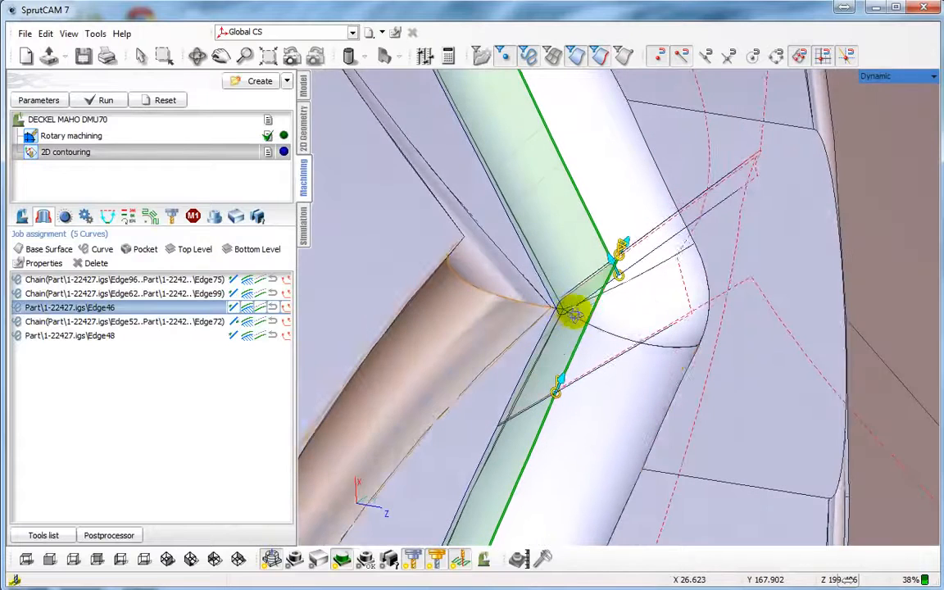
{"action": "left_click", "coordinate": [96, 336]}
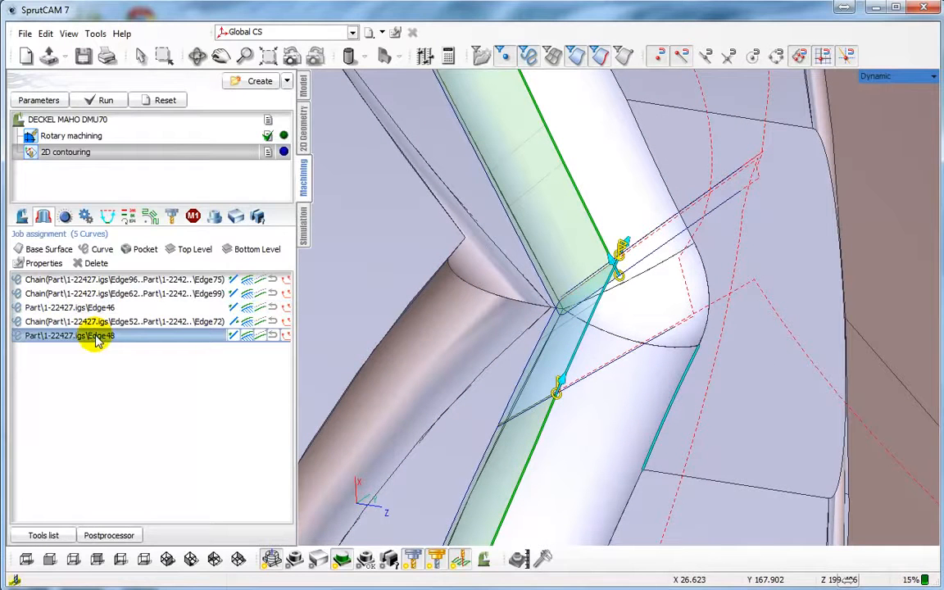
{"action": "left_click", "coordinate": [95, 308]}
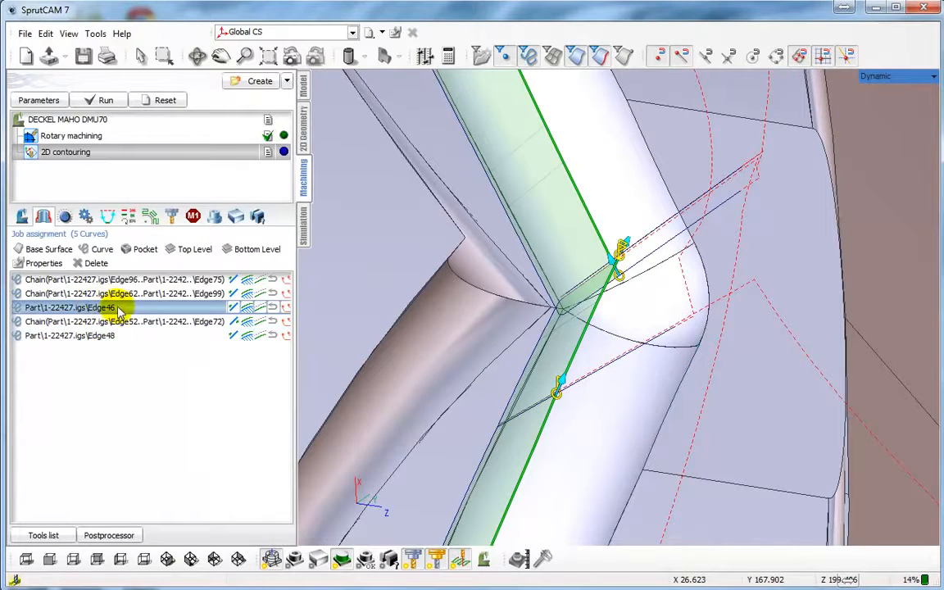
{"action": "left_click", "coordinate": [99, 268]}
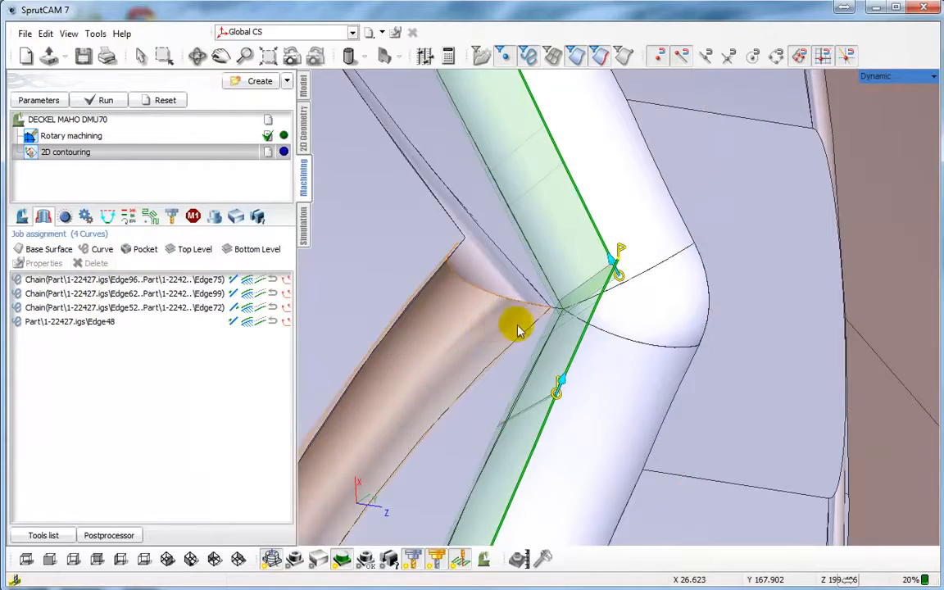
- Pull back the overlapping end of the Edge48 curve at the groove corner, toward the adjoining curve's end
{"action": "scroll", "coordinate": [507, 327], "scroll_direction": "down", "scroll_amount": 3}
{"action": "right_click_drag", "start_coordinate": [513, 327], "coordinate": [605, 256]}
{"action": "scroll", "coordinate": [642, 237], "scroll_direction": "up", "scroll_amount": 6}
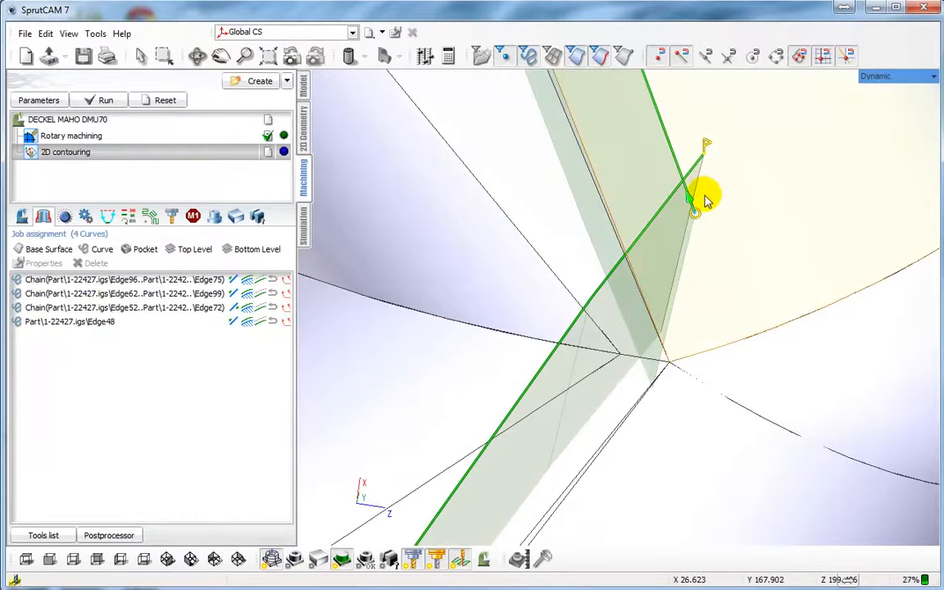
{"action": "scroll", "coordinate": [707, 199], "scroll_direction": "down", "scroll_amount": 5}
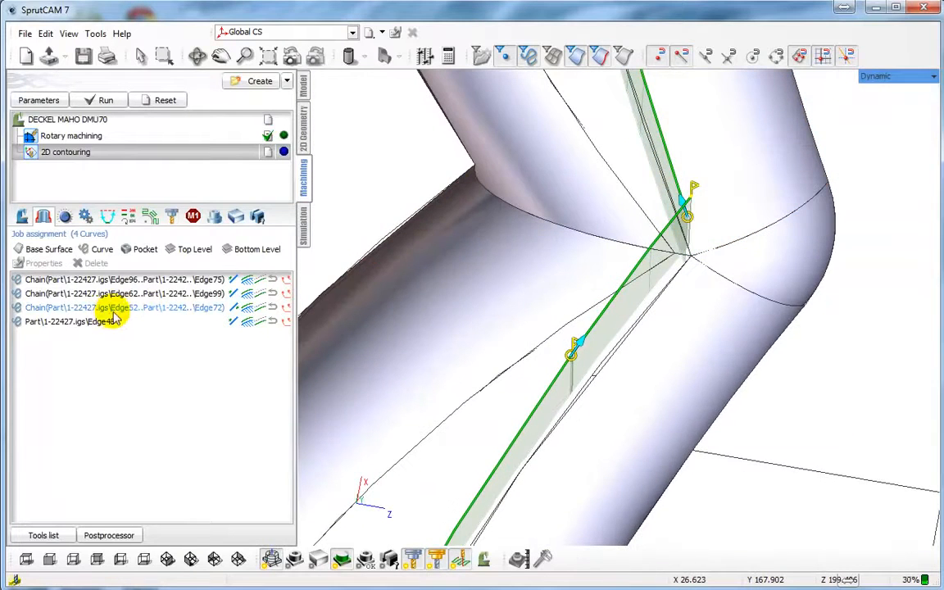
{"action": "left_click", "coordinate": [106, 322]}
{"action": "left_click", "coordinate": [104, 309]}
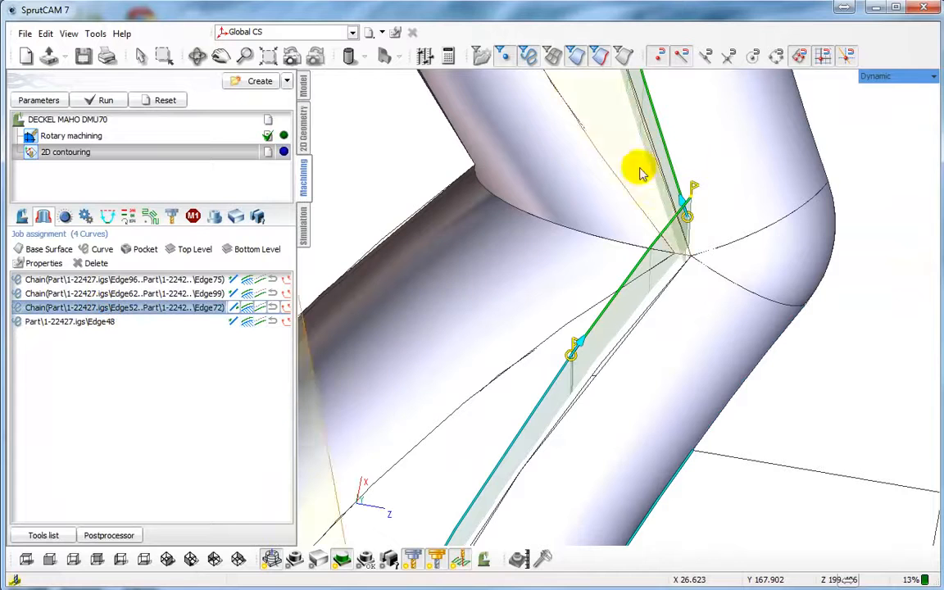
{"action": "mouse_move", "coordinate": [692, 197]}
{"action": "left_mouse_down"}
{"action": "mouse_move", "coordinate": [672, 219]}
{"action": "mouse_move", "coordinate": [690, 222]}
{"action": "mouse_move", "coordinate": [681, 196]}
{"action": "mouse_move", "coordinate": [682, 203]}
{"action": "left_mouse_up"}
- Refine the position of the Edge48 curve's end so it meets the adjoining curve at the tip of the groove corner
{"action": "middle_click_drag", "start_coordinate": [630, 344], "coordinate": [622, 267]}
{"action": "scroll", "coordinate": [622, 264], "scroll_direction": "down", "scroll_amount": 5}
{"action": "scroll", "coordinate": [614, 156], "scroll_direction": "down", "scroll_amount": 4}
{"action": "middle_click_drag", "start_coordinate": [622, 107], "coordinate": [628, 280]}
{"action": "scroll", "coordinate": [645, 249], "scroll_direction": "up", "scroll_amount": 8}
{"action": "mouse_move", "coordinate": [729, 310]}
{"action": "left_mouse_down"}
{"action": "mouse_move", "coordinate": [752, 293]}
{"action": "mouse_move", "coordinate": [747, 302]}
{"action": "left_mouse_up"}
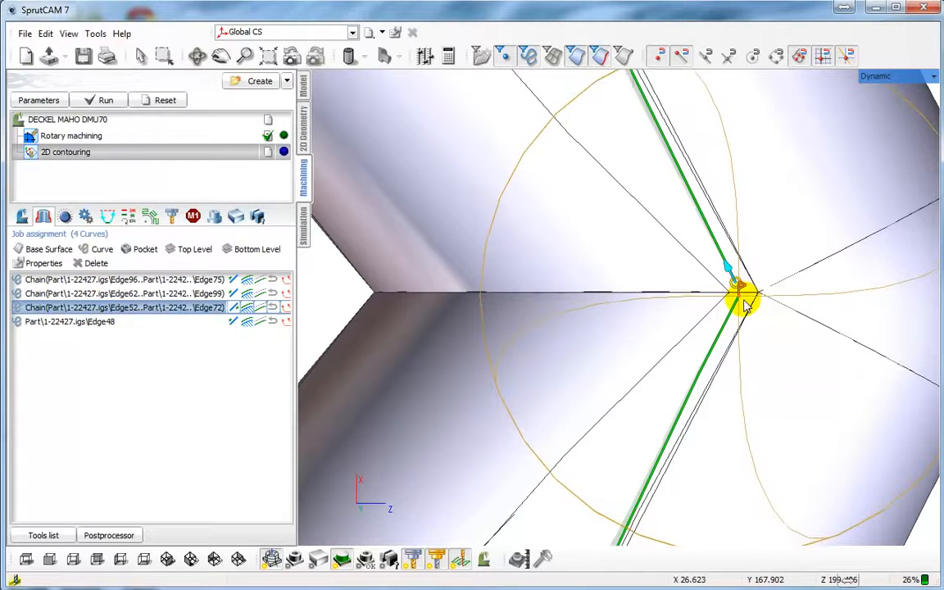
- Examine the Edge48, Edge52–Edge72 and Edge96–Edge75 curves around the groove corner to check their machining order
{"action": "left_click", "coordinate": [89, 322]}
{"action": "scroll", "coordinate": [565, 371], "scroll_direction": "down", "scroll_amount": 4}
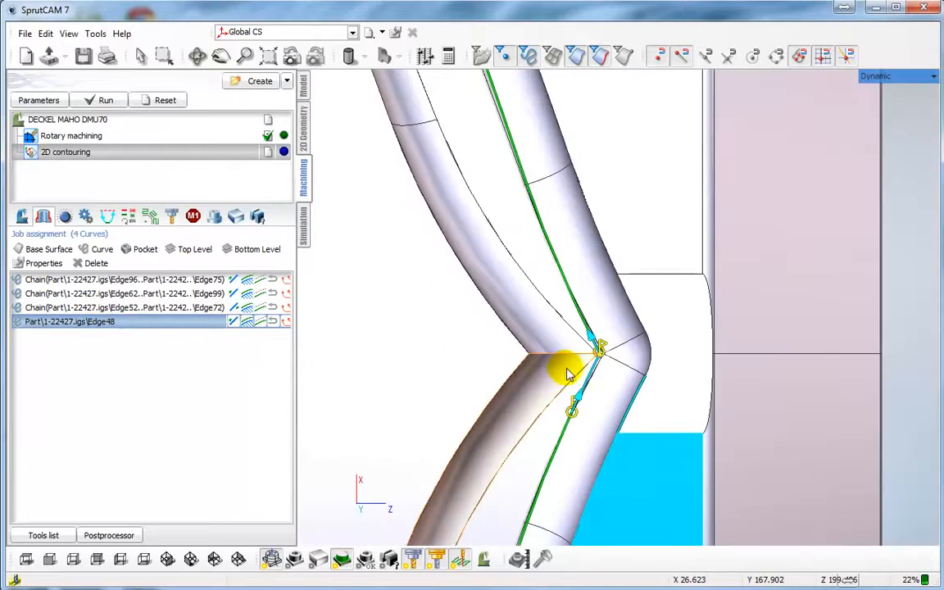
{"action": "scroll", "coordinate": [682, 289], "scroll_direction": "down", "scroll_amount": 1}
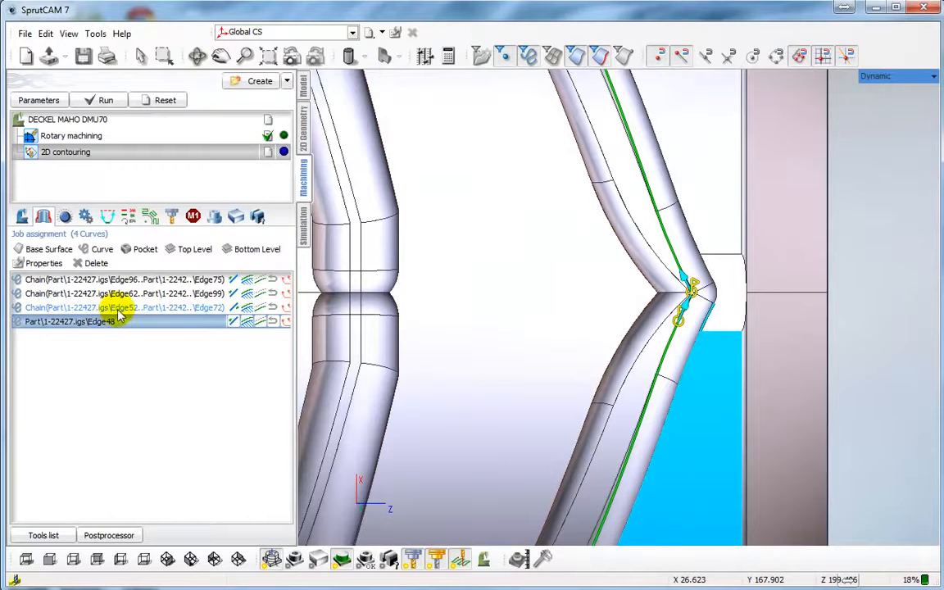
{"action": "left_click", "coordinate": [94, 307]}
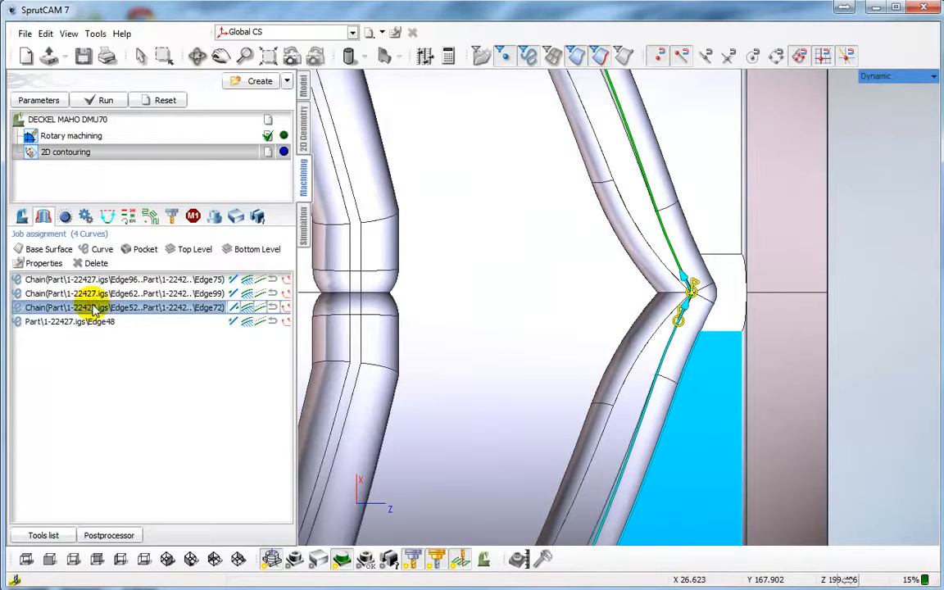
{"action": "scroll", "coordinate": [580, 321], "scroll_direction": "up", "scroll_amount": 3}
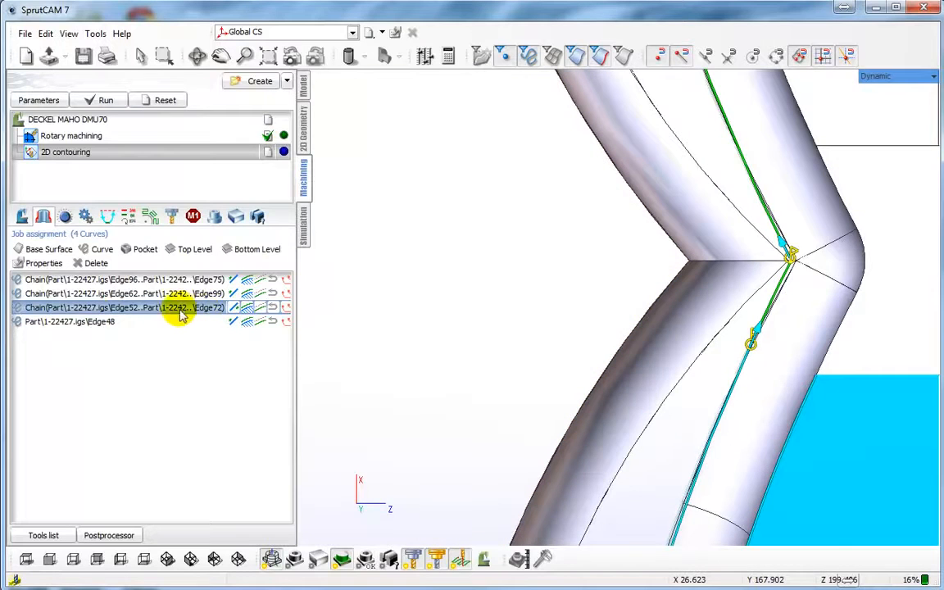
{"action": "left_click", "coordinate": [97, 280]}
{"action": "scroll", "coordinate": [474, 338], "scroll_direction": "down", "scroll_amount": 4}
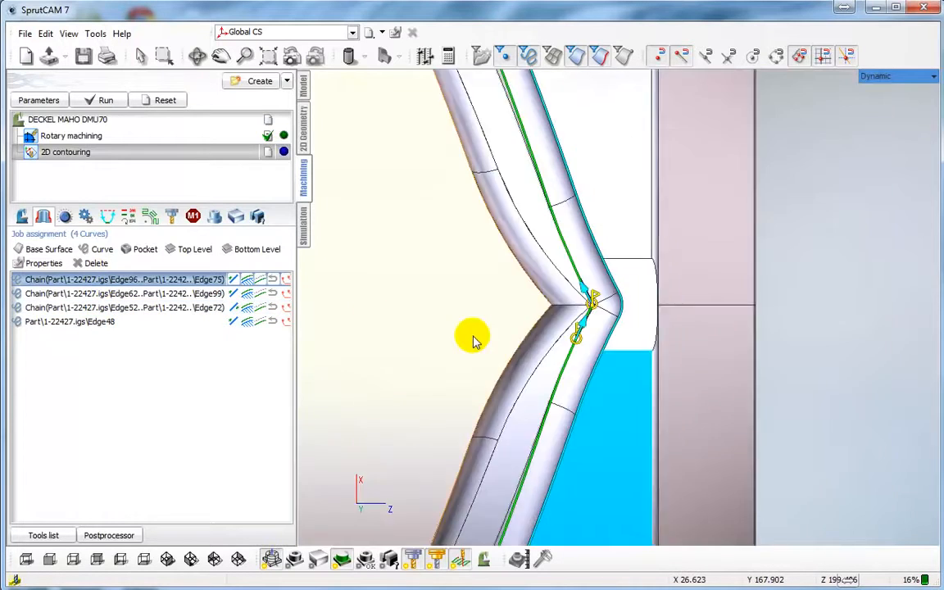
{"action": "middle_click_drag", "start_coordinate": [478, 336], "coordinate": [643, 335]}
{"action": "right_click_drag", "start_coordinate": [643, 335], "coordinate": [632, 189]}
- Reorder the job assignment curves so the Edge52–Edge72 chain is second and Edge48 third, ahead of the Edge62–Edge99 chain
{"action": "left_click", "coordinate": [126, 293]}
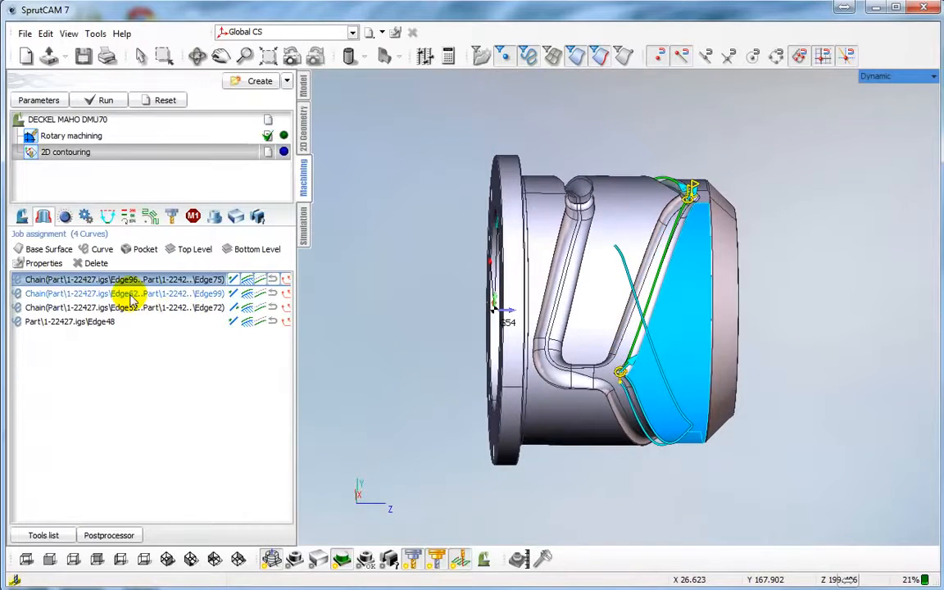
{"action": "left_click", "coordinate": [132, 308]}
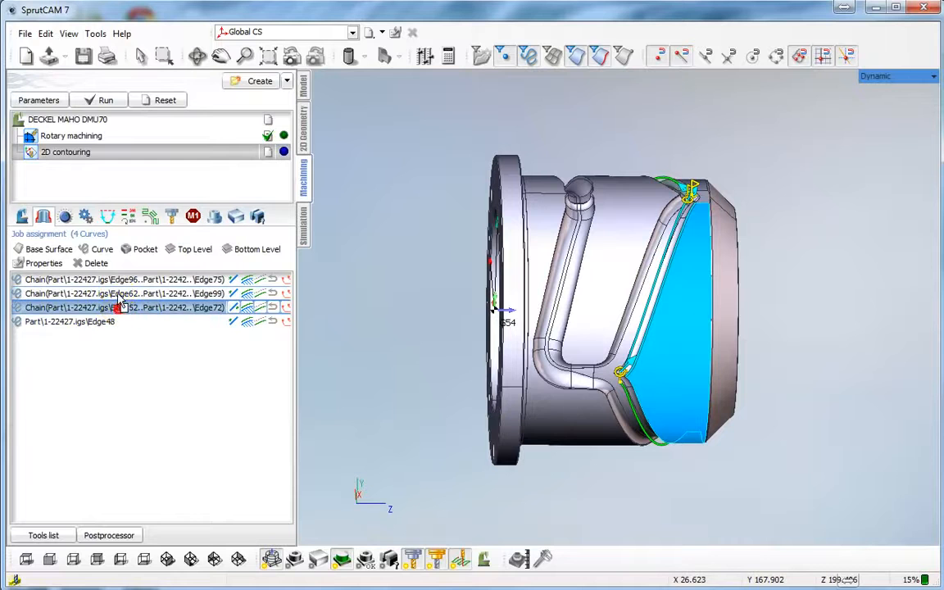
{"action": "left_click_drag", "start_coordinate": [121, 300], "coordinate": [120, 295]}
{"action": "left_click", "coordinate": [150, 309]}
{"action": "right_click_drag", "start_coordinate": [488, 262], "coordinate": [475, 393]}
{"action": "left_click", "coordinate": [105, 323]}
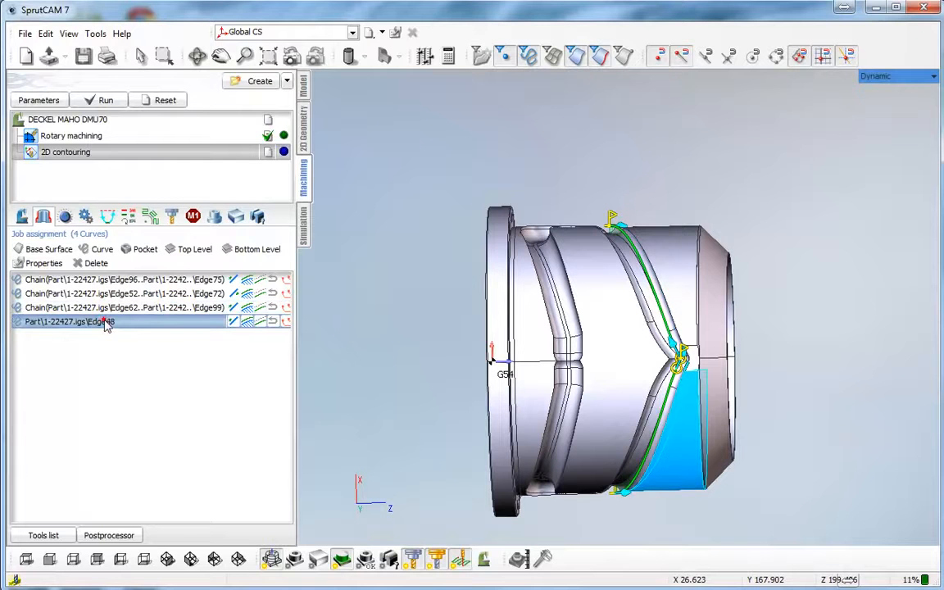
{"action": "left_click_drag", "start_coordinate": [106, 303], "coordinate": [102, 297]}
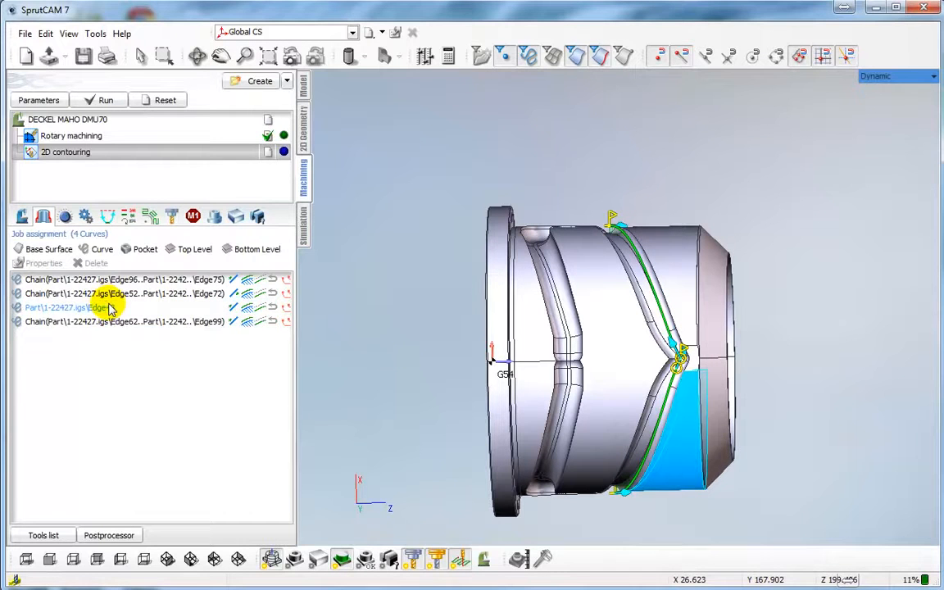
- Recalculate the 2D contouring toolpath and switch to its machining simulation
{"action": "left_click", "coordinate": [107, 102]}
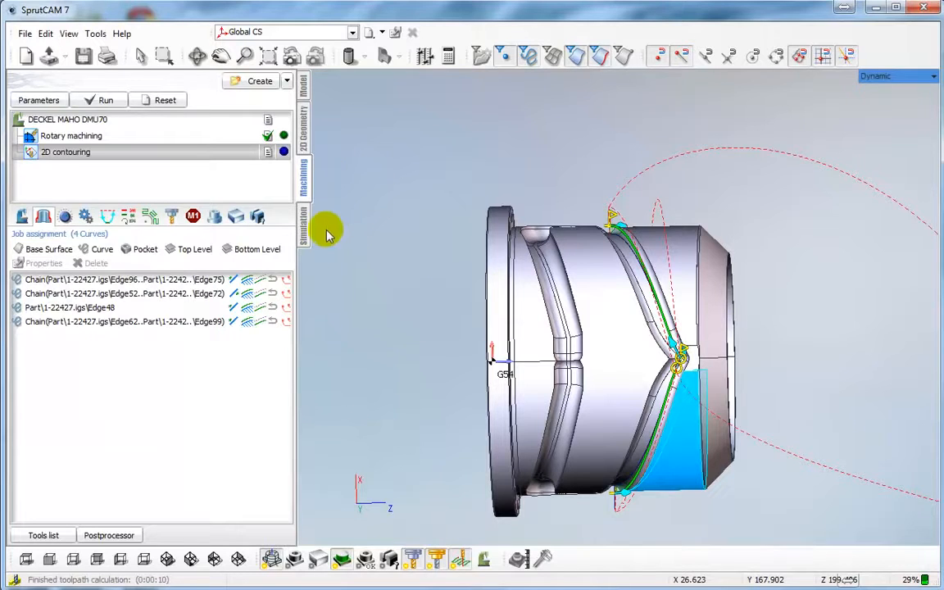
{"action": "middle_click_drag", "start_coordinate": [527, 354], "coordinate": [437, 306]}
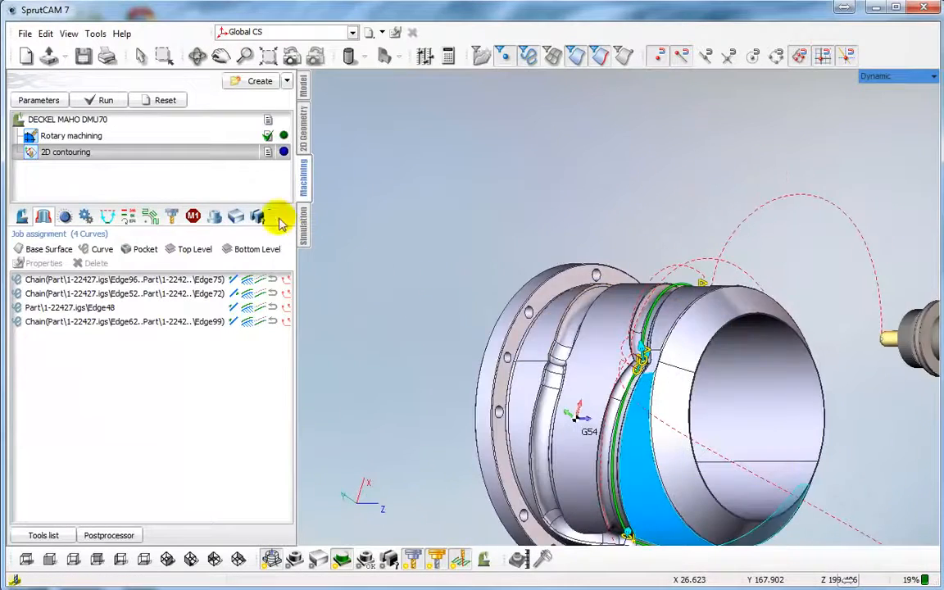
{"action": "left_click", "coordinate": [304, 225]}
- Run the 2D contouring simulation with the clamped part and machine table in view, and increase the playback speed
{"action": "scroll", "coordinate": [432, 330], "scroll_direction": "down", "scroll_amount": 5}
{"action": "middle_click_drag", "start_coordinate": [432, 330], "coordinate": [441, 185]}
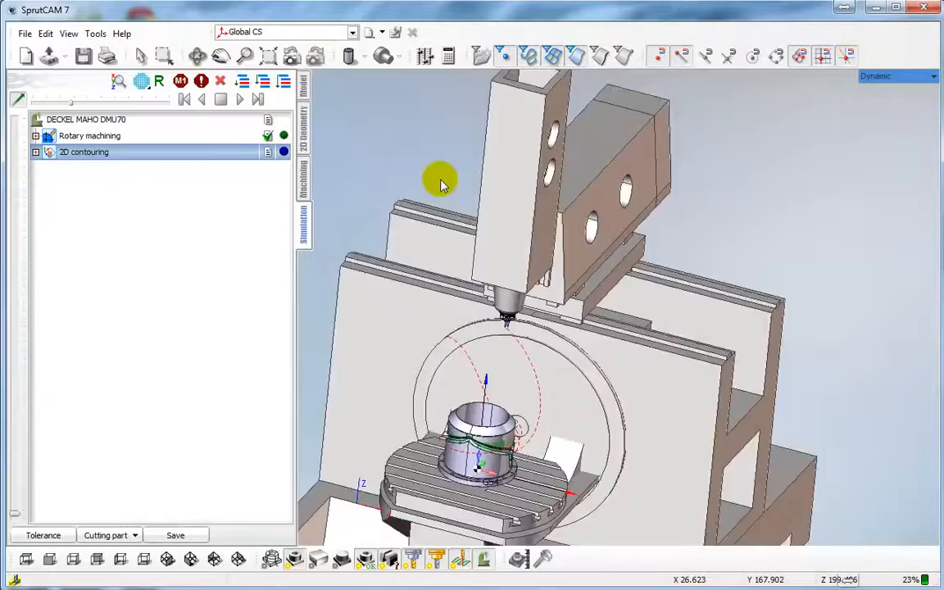
{"action": "scroll", "coordinate": [491, 318], "scroll_direction": "up", "scroll_amount": 5}
{"action": "middle_click_drag", "start_coordinate": [491, 318], "coordinate": [527, 210]}
{"action": "scroll", "coordinate": [544, 215], "scroll_direction": "down", "scroll_amount": 5}
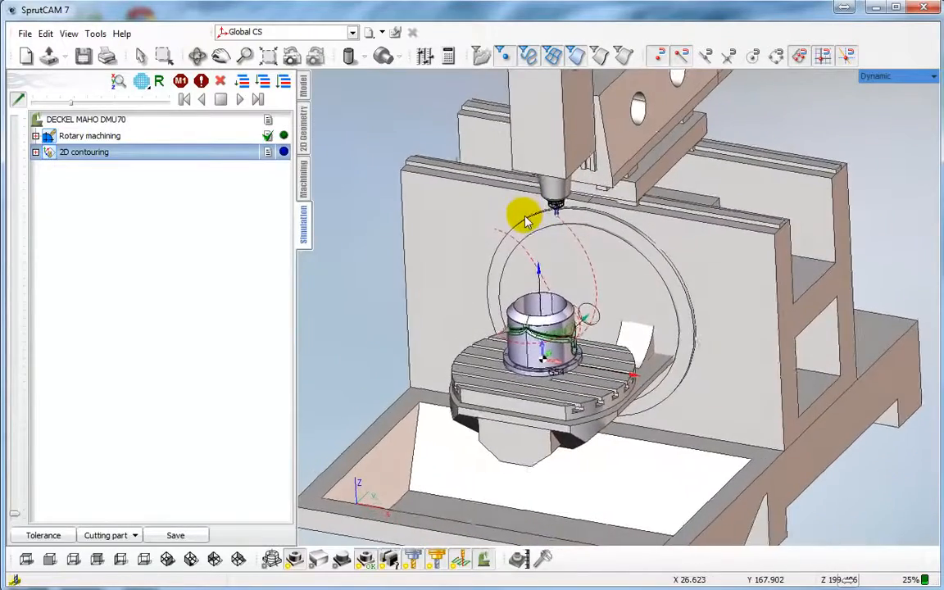
{"action": "scroll", "coordinate": [525, 213], "scroll_direction": "up", "scroll_amount": 4}
{"action": "scroll", "coordinate": [525, 217], "scroll_direction": "up", "scroll_amount": 1}
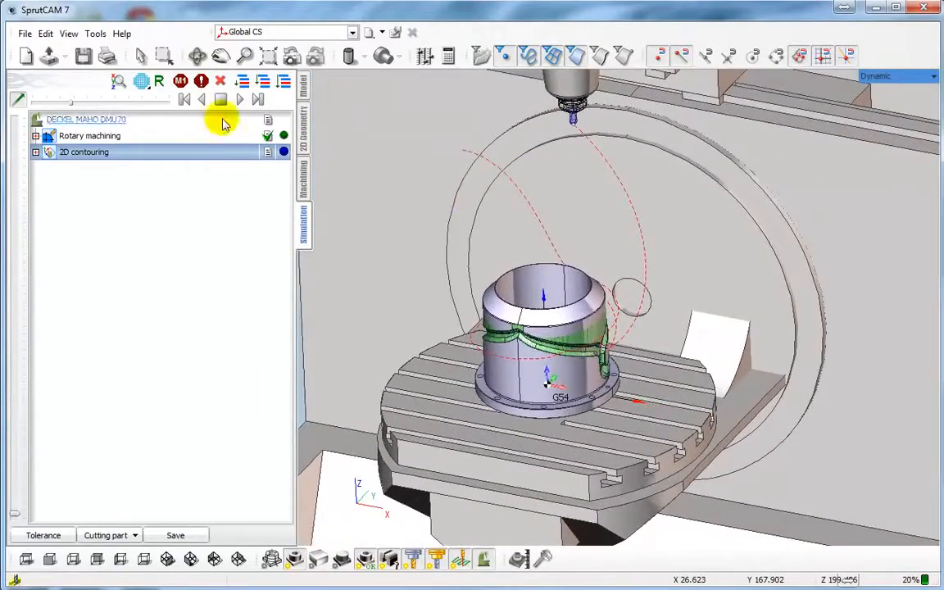
{"action": "left_click", "coordinate": [239, 100]}
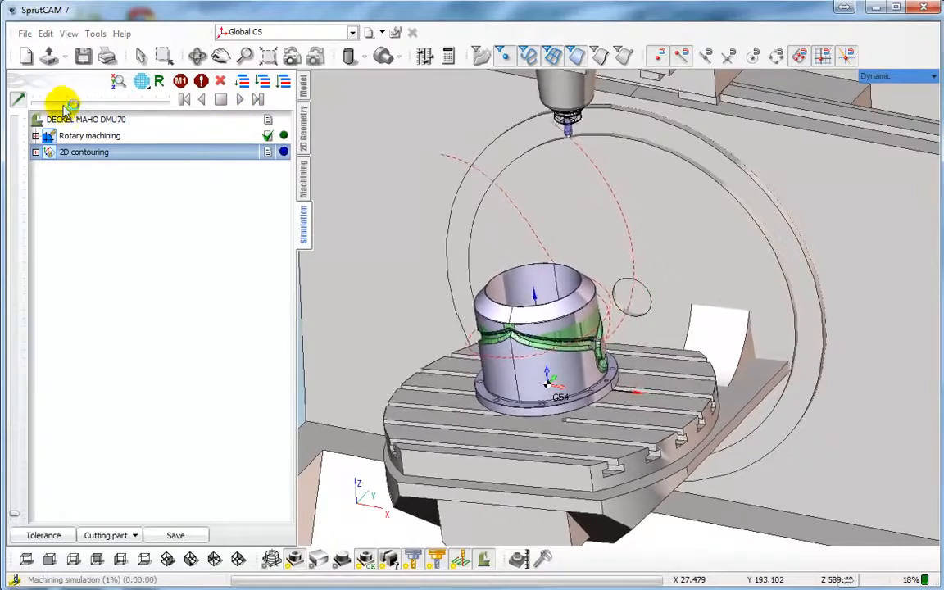
{"action": "left_click_drag", "start_coordinate": [75, 102], "coordinate": [110, 99]}
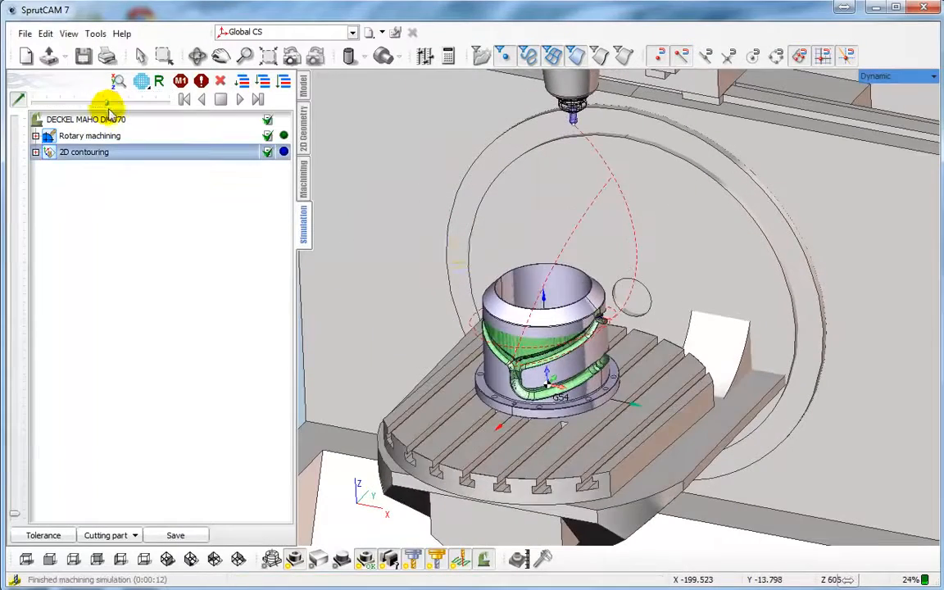
- Return to the machining setup, select the groove's lower edge on the part and examine its course down to the branch bend
{"action": "left_click", "coordinate": [303, 180]}
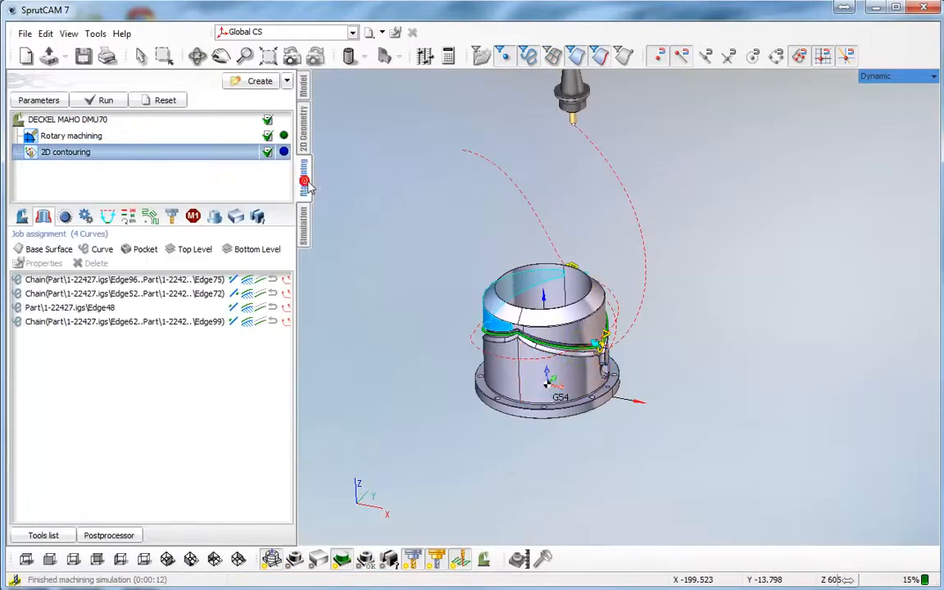
{"action": "scroll", "coordinate": [578, 383], "scroll_direction": "up", "scroll_amount": 3}
{"action": "right_click_drag", "start_coordinate": [554, 354], "coordinate": [468, 268]}
{"action": "scroll", "coordinate": [508, 324], "scroll_direction": "up", "scroll_amount": 3}
{"action": "scroll", "coordinate": [469, 279], "scroll_direction": "up", "scroll_amount": 2}
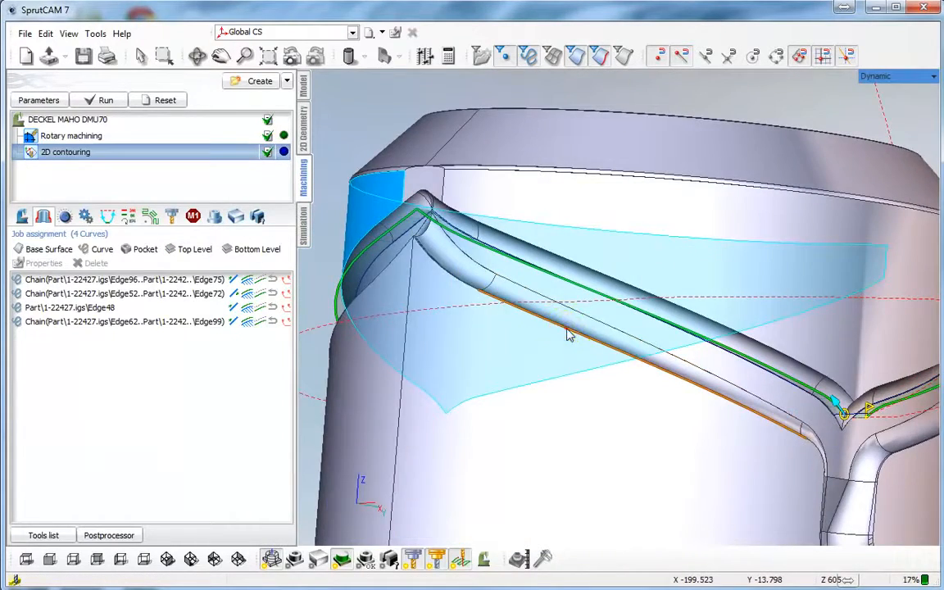
{"action": "left_click", "coordinate": [566, 329]}
{"action": "scroll", "coordinate": [693, 336], "scroll_direction": "down", "scroll_amount": 3}
{"action": "right_click_drag", "start_coordinate": [689, 303], "coordinate": [595, 241]}
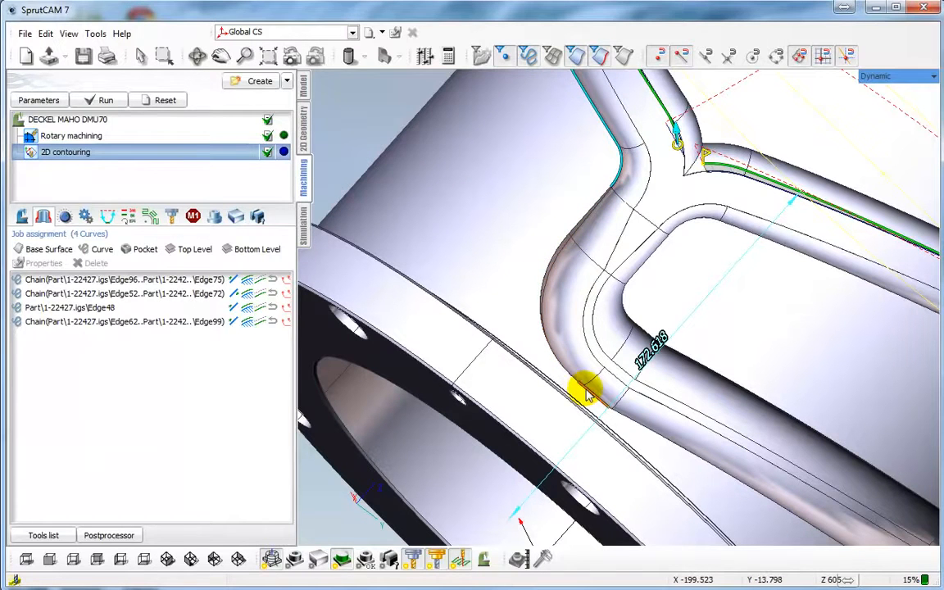
{"action": "scroll", "coordinate": [469, 313], "scroll_direction": "down", "scroll_amount": 4}
{"action": "left_click_drag", "start_coordinate": [468, 311], "coordinate": [590, 405]}
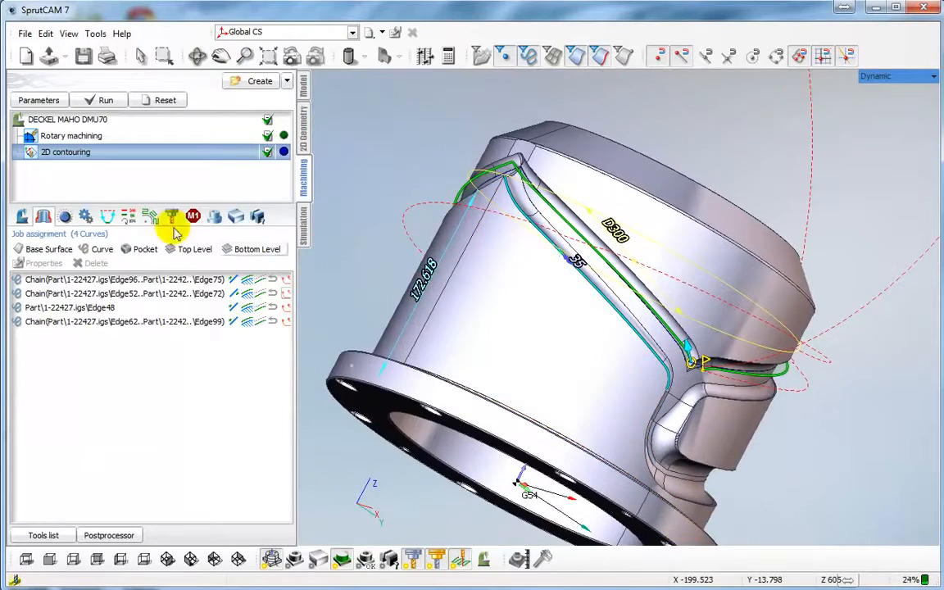
- Add the selected lower edge of the groove to the job assignment as a curve
{"action": "left_click", "coordinate": [87, 254]}
{"action": "right_click_drag", "start_coordinate": [496, 300], "coordinate": [656, 344]}
{"action": "scroll", "coordinate": [627, 246], "scroll_direction": "up", "scroll_amount": 4}
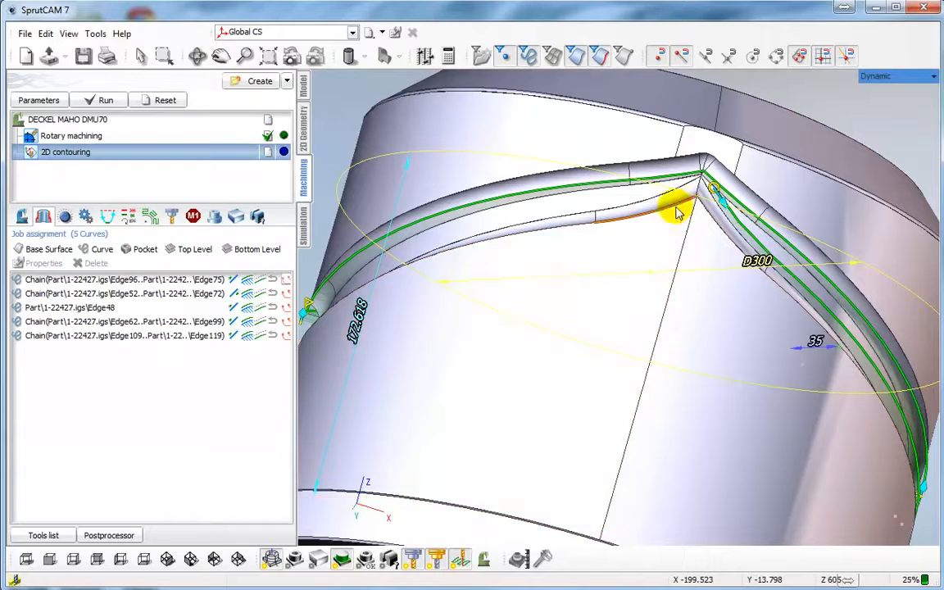
- Trim the adjoining lower groove edge selection so it ends above the branch bend, and add that chain as another curve
{"action": "scroll", "coordinate": [472, 329], "scroll_direction": "down", "scroll_amount": 5}
{"action": "middle_click_drag", "start_coordinate": [473, 329], "coordinate": [605, 299]}
{"action": "right_click_drag", "start_coordinate": [603, 303], "coordinate": [811, 291]}
{"action": "scroll", "coordinate": [465, 312], "scroll_direction": "up", "scroll_amount": 1}
{"action": "scroll", "coordinate": [509, 324], "scroll_direction": "up", "scroll_amount": 2}
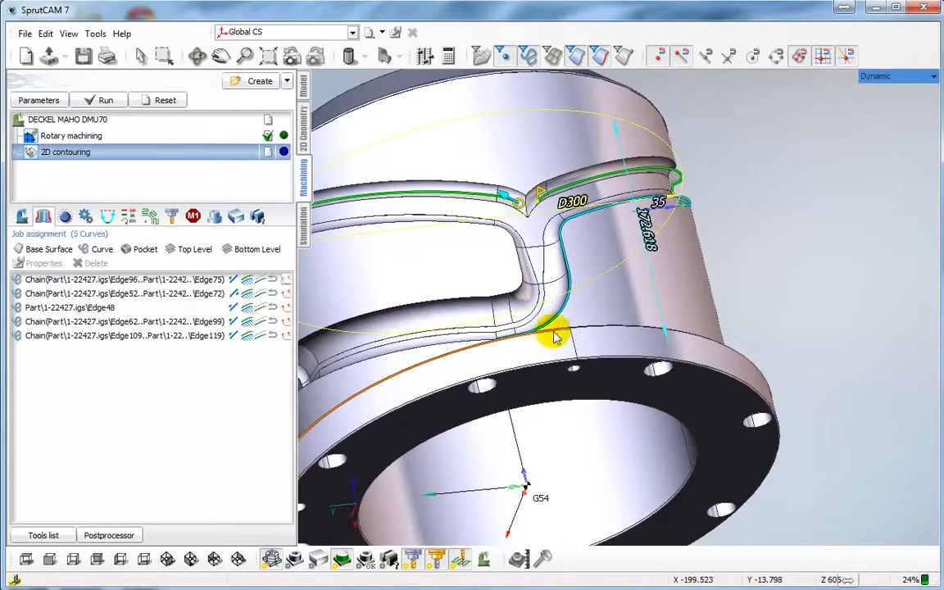
{"action": "scroll", "coordinate": [550, 327], "scroll_direction": "up", "scroll_amount": 5}
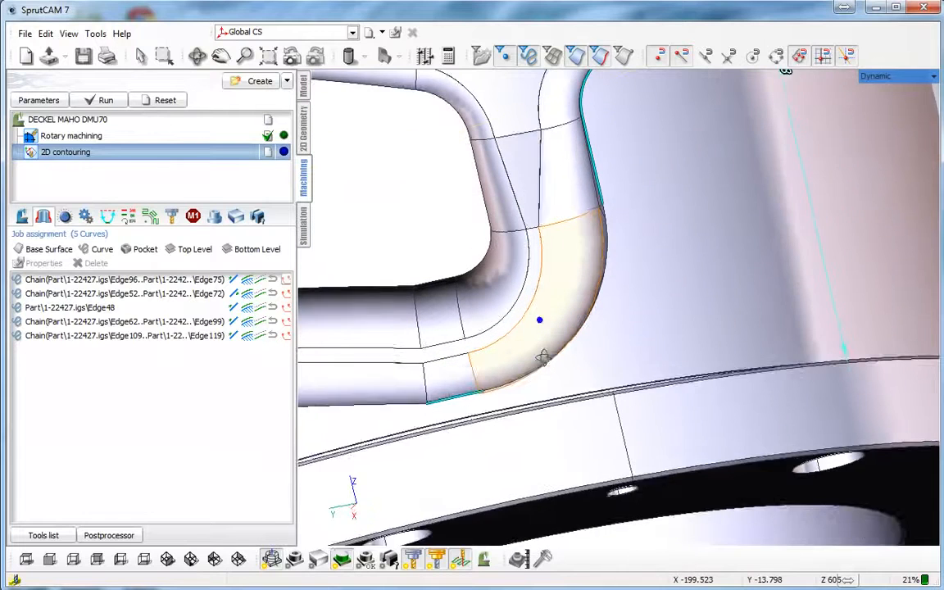
{"action": "left_click", "coordinate": [587, 179]}
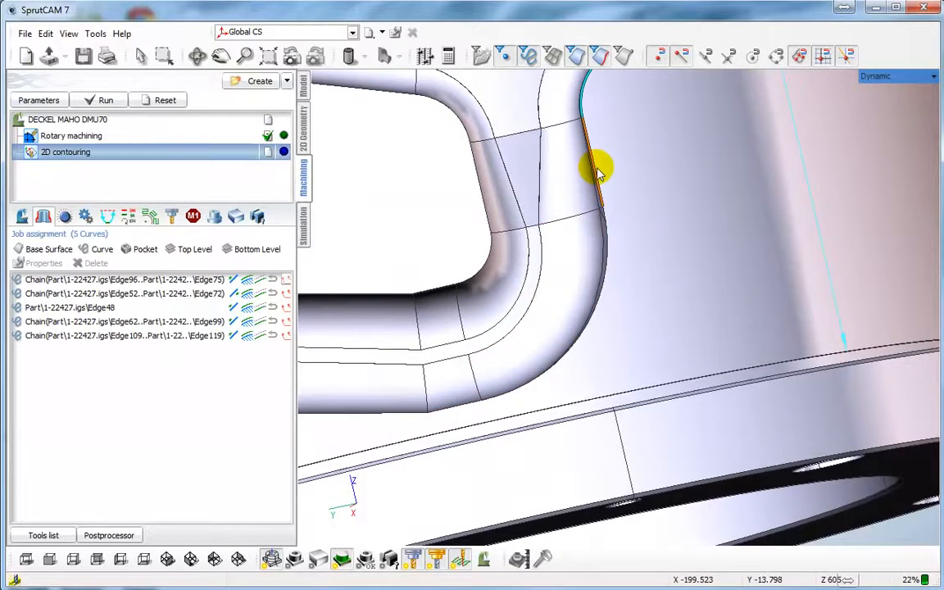
{"action": "scroll", "coordinate": [598, 172], "scroll_direction": "down", "scroll_amount": 5}
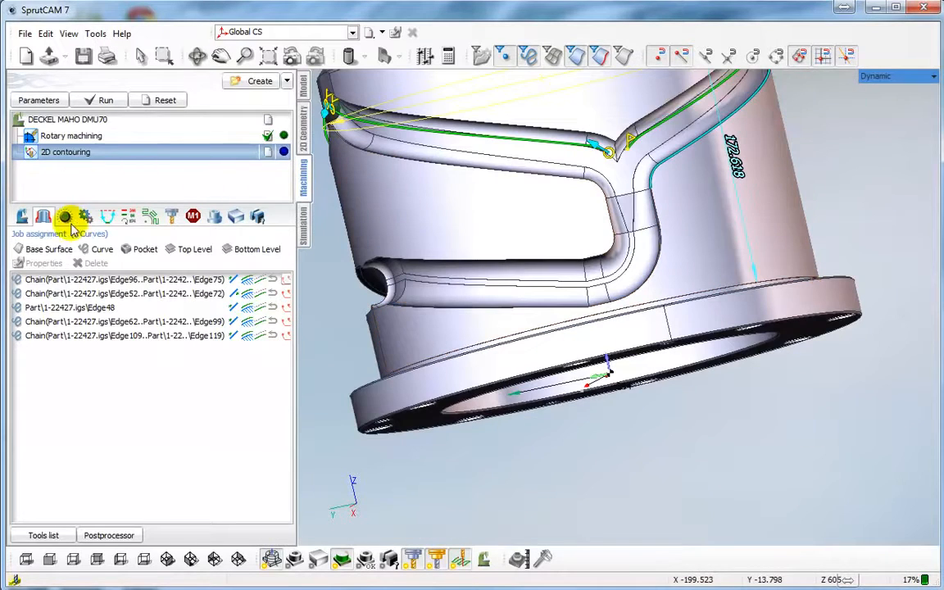
{"action": "left_click", "coordinate": [96, 252]}
- Set the machining direction of the Edge174–Edge220 curve to Right
{"action": "right_click_drag", "start_coordinate": [565, 377], "coordinate": [535, 340]}
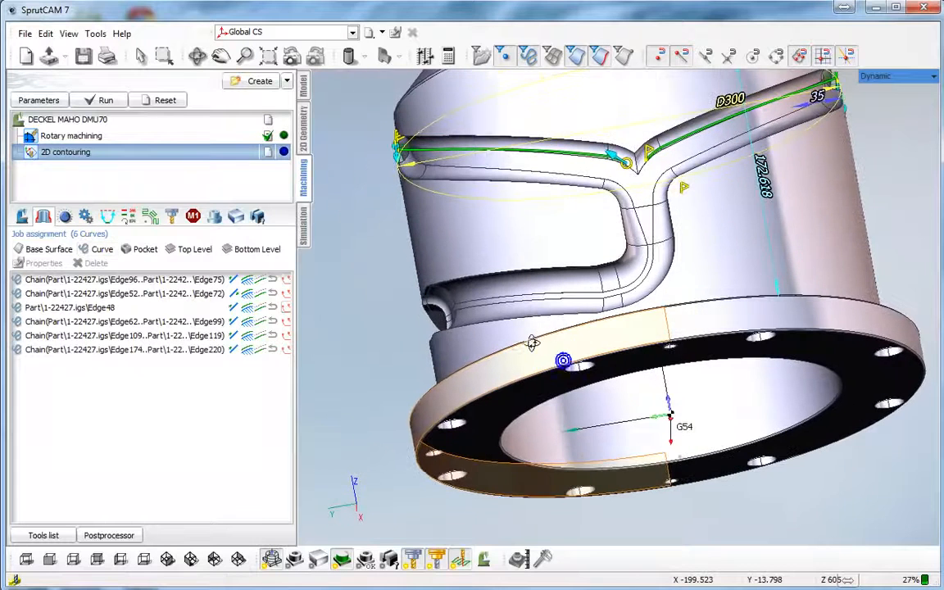
{"action": "left_click", "coordinate": [178, 352]}
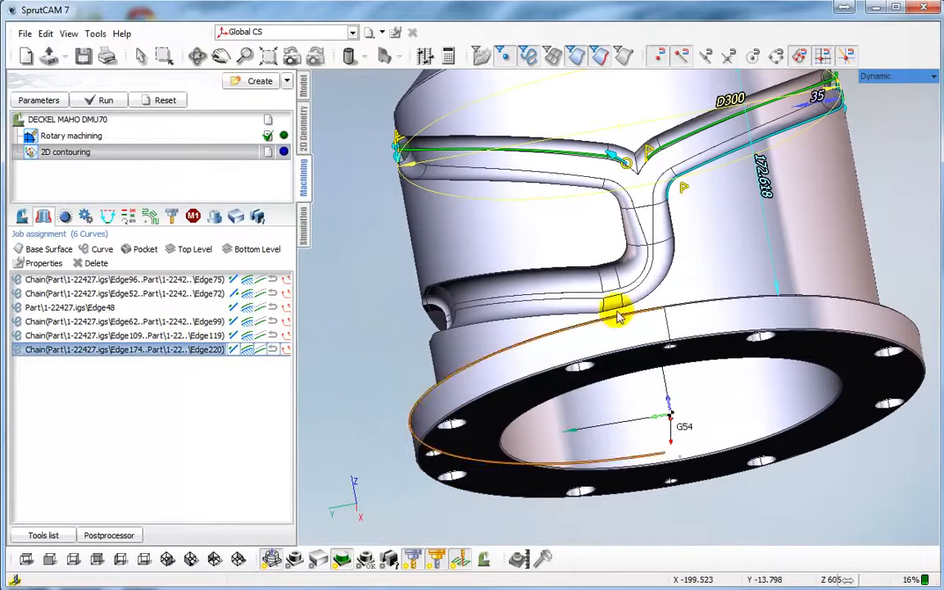
{"action": "right_click_drag", "start_coordinate": [578, 318], "coordinate": [350, 376]}
{"action": "scroll", "coordinate": [547, 344], "scroll_direction": "up", "scroll_amount": 2}
{"action": "right_click_drag", "start_coordinate": [547, 345], "coordinate": [739, 318]}
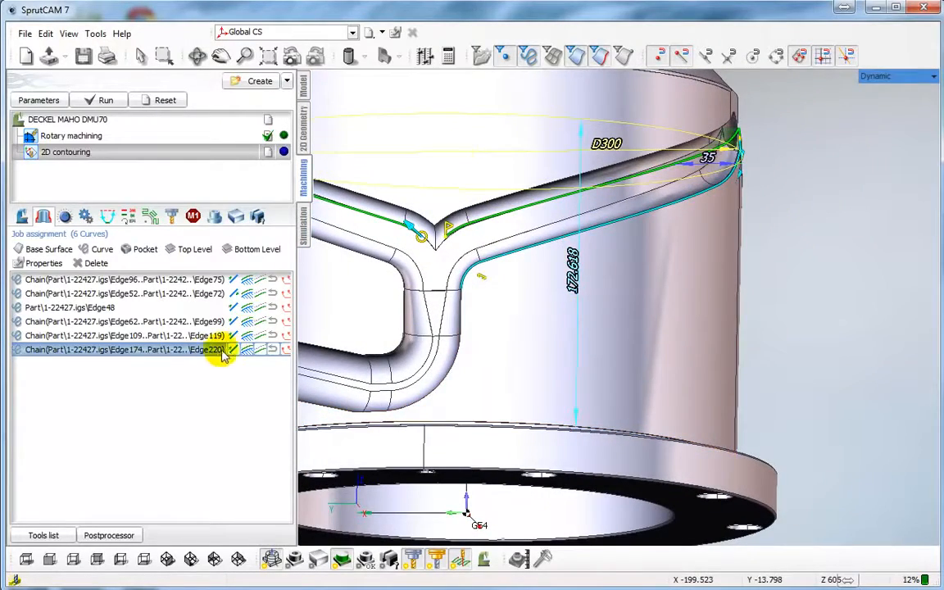
{"action": "left_click", "coordinate": [45, 264]}
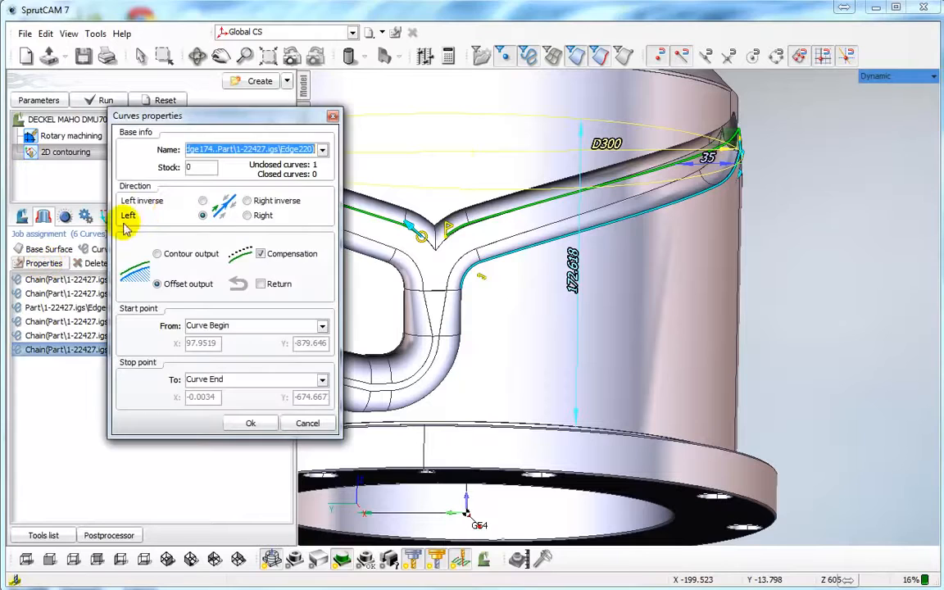
{"action": "left_click", "coordinate": [246, 216]}
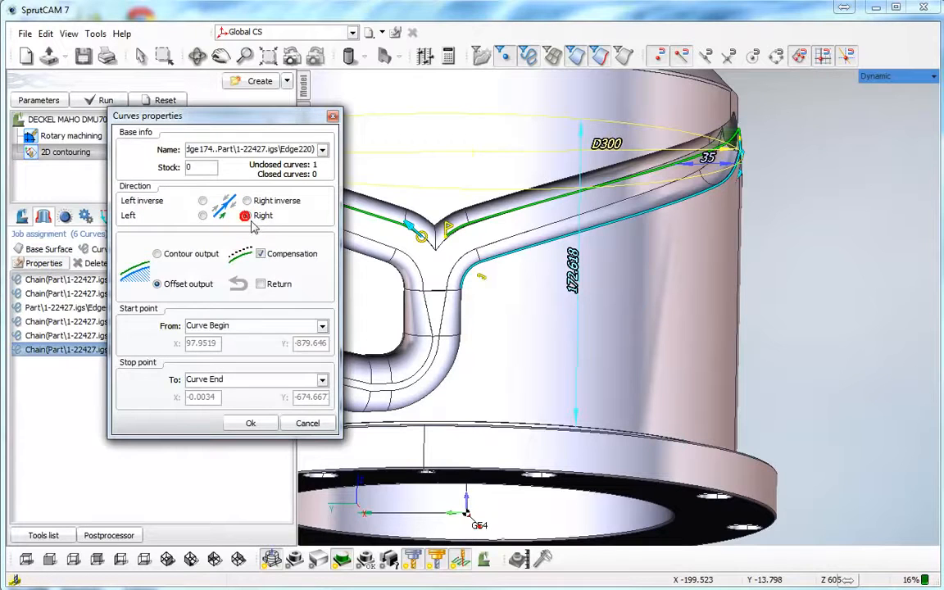
{"action": "left_click", "coordinate": [251, 424]}
- Select the lower groove edge from the branch corner up to the groove's peak and add it as a curve
{"action": "right_click_drag", "start_coordinate": [442, 428], "coordinate": [531, 375]}
{"action": "right_click_drag", "start_coordinate": [633, 215], "coordinate": [688, 283]}
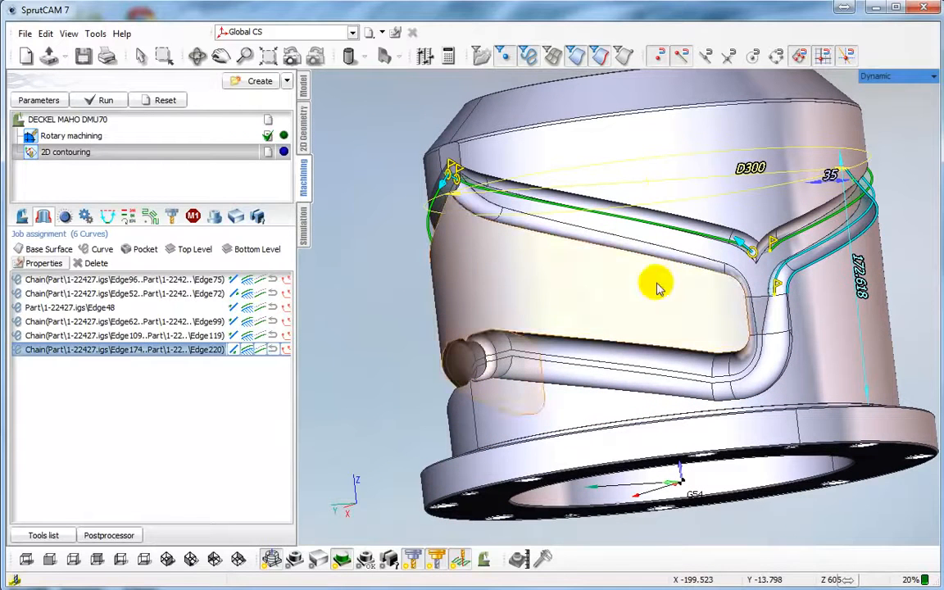
{"action": "left_click", "coordinate": [735, 281]}
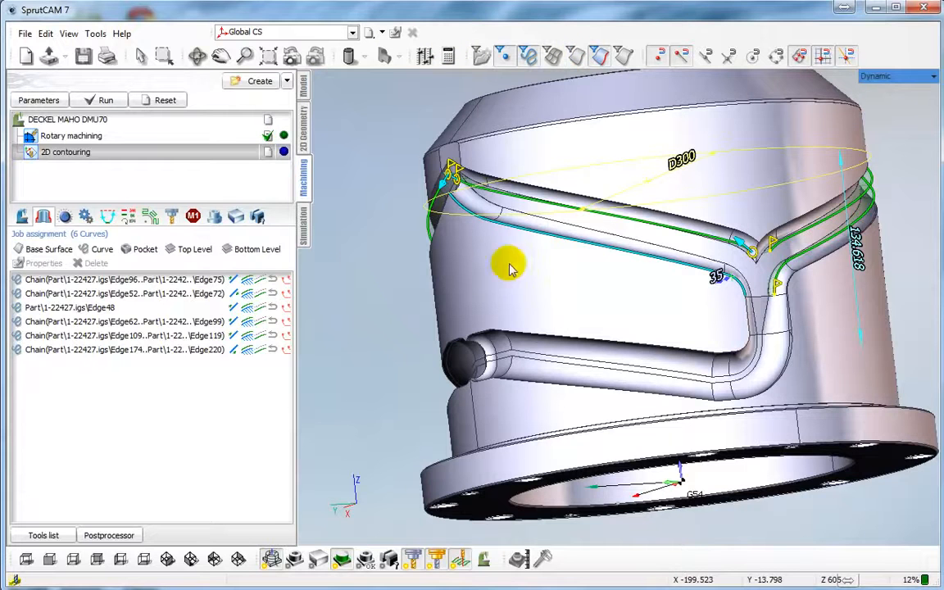
{"action": "right_click_drag", "start_coordinate": [385, 264], "coordinate": [432, 257]}
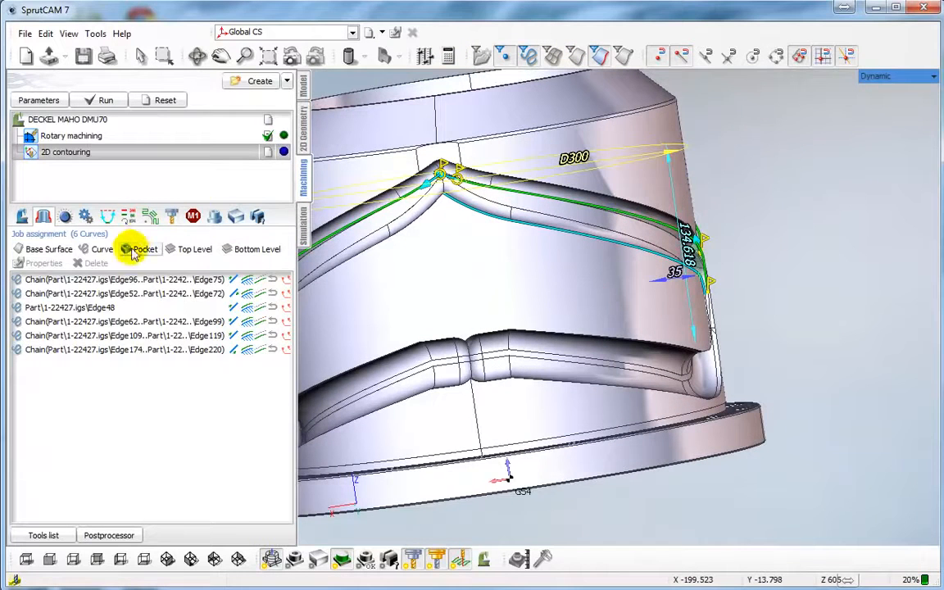
{"action": "left_click", "coordinate": [96, 248]}
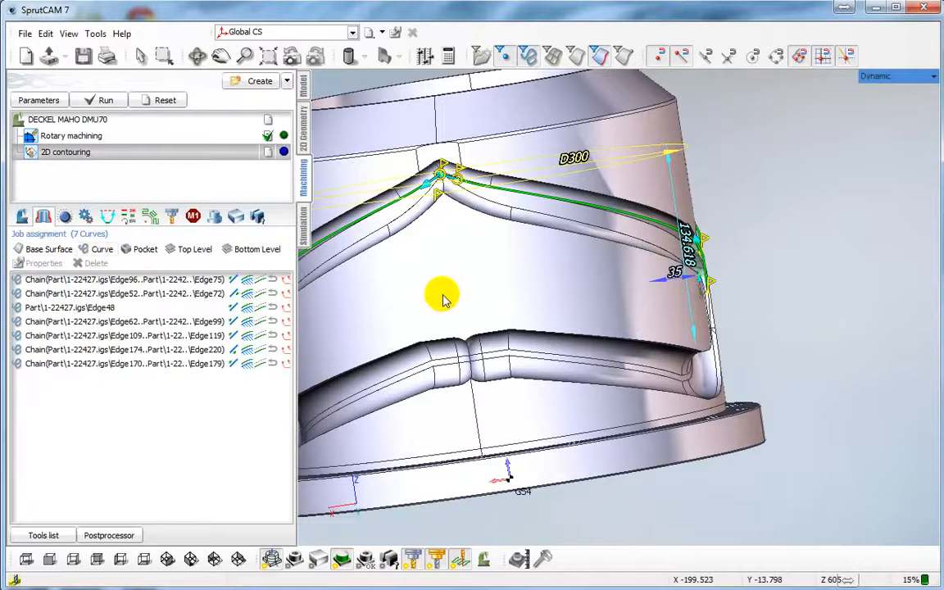
- Set the machining direction of the Edge170–Edge179 curve to Right
{"action": "left_click", "coordinate": [232, 364]}
{"action": "double_click", "coordinate": [232, 364]}
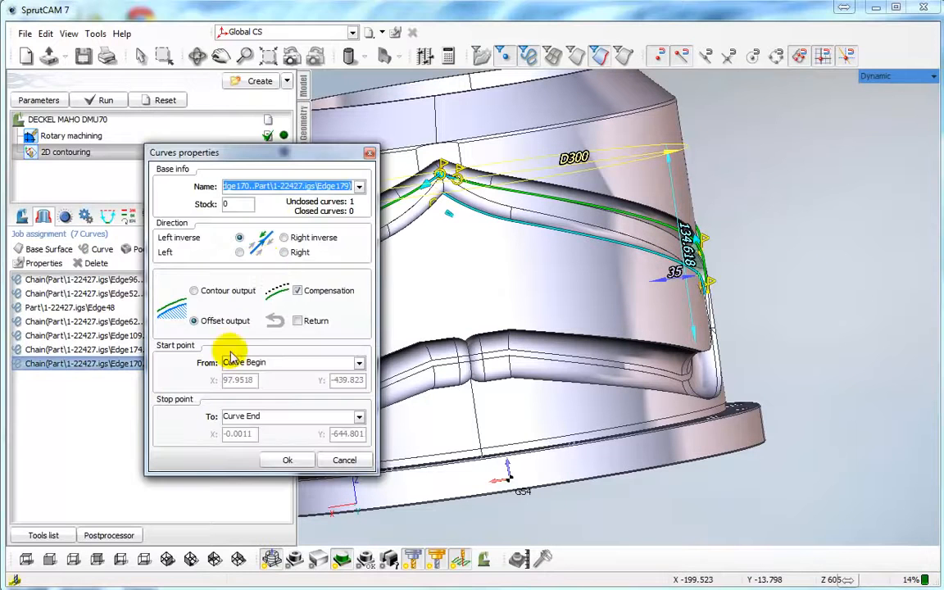
{"action": "left_click", "coordinate": [266, 262]}
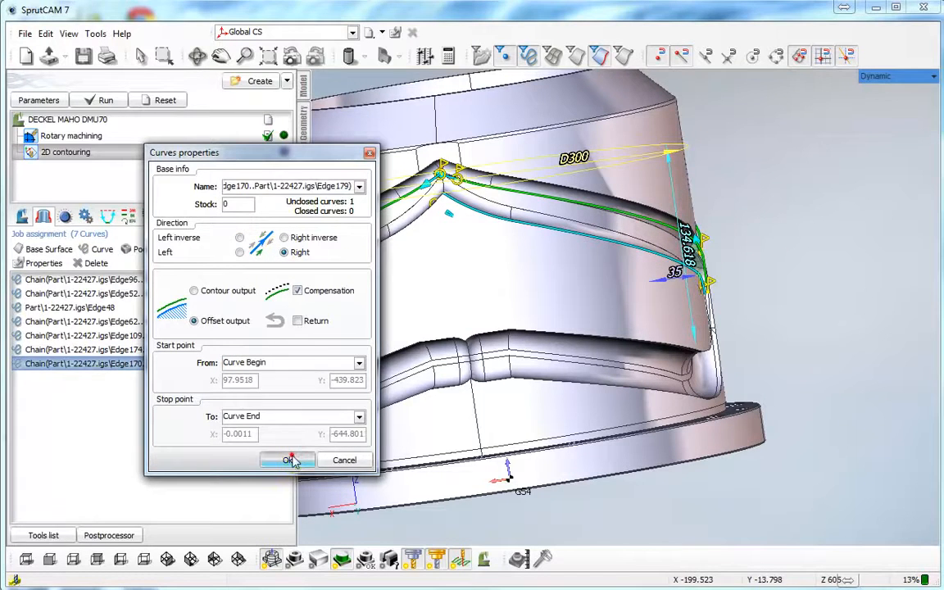
{"action": "left_click", "coordinate": [290, 461]}
- Select the lower groove edge on the other side of the peak, down to the branch corner, and add it as a curve
{"action": "left_click", "coordinate": [425, 215]}
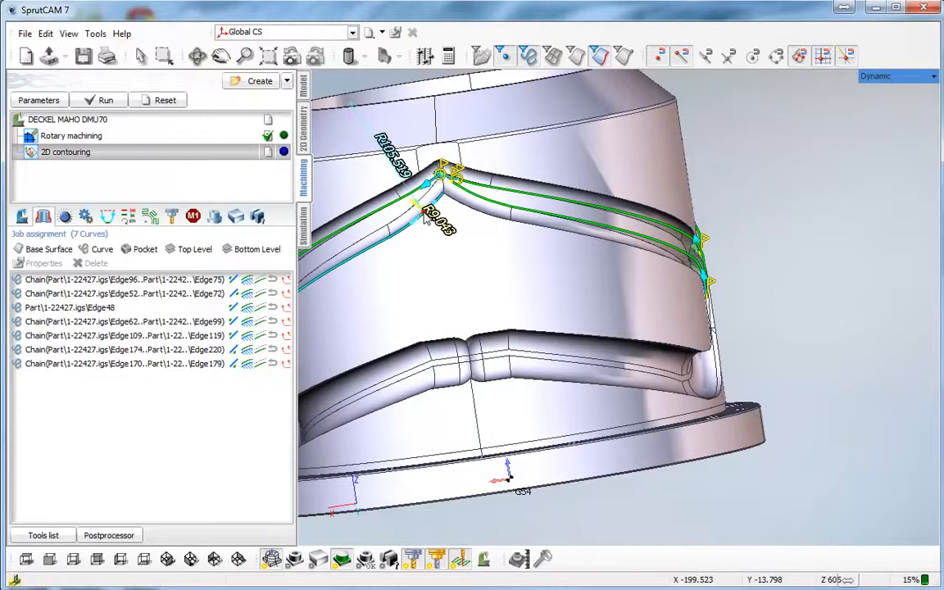
{"action": "scroll", "coordinate": [459, 340], "scroll_direction": "down", "scroll_amount": 4}
{"action": "middle_click_drag", "start_coordinate": [658, 342], "coordinate": [782, 299]}
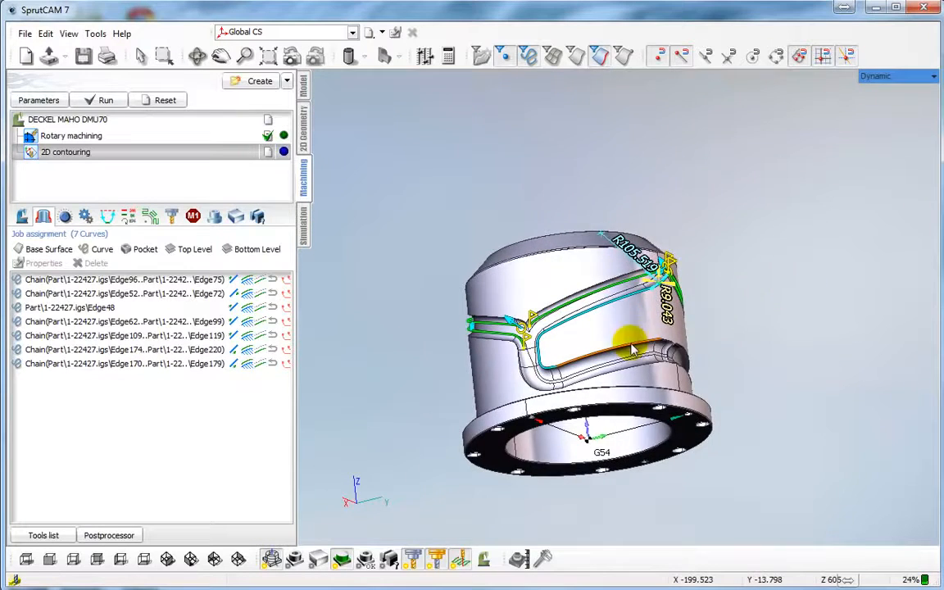
{"action": "scroll", "coordinate": [565, 379], "scroll_direction": "up", "scroll_amount": 4}
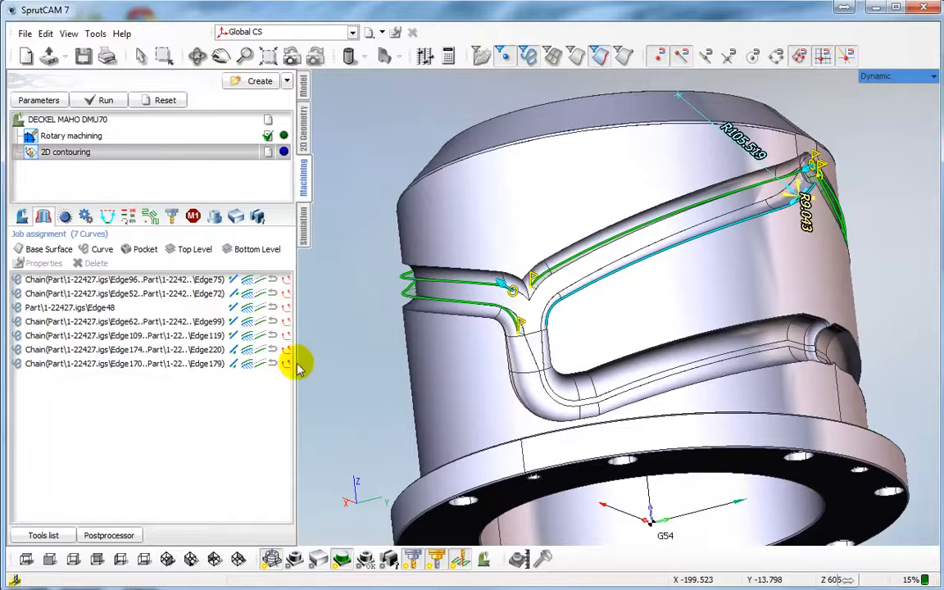
{"action": "left_click", "coordinate": [95, 251]}
{"action": "middle_click_drag", "start_coordinate": [508, 313], "coordinate": [428, 407]}
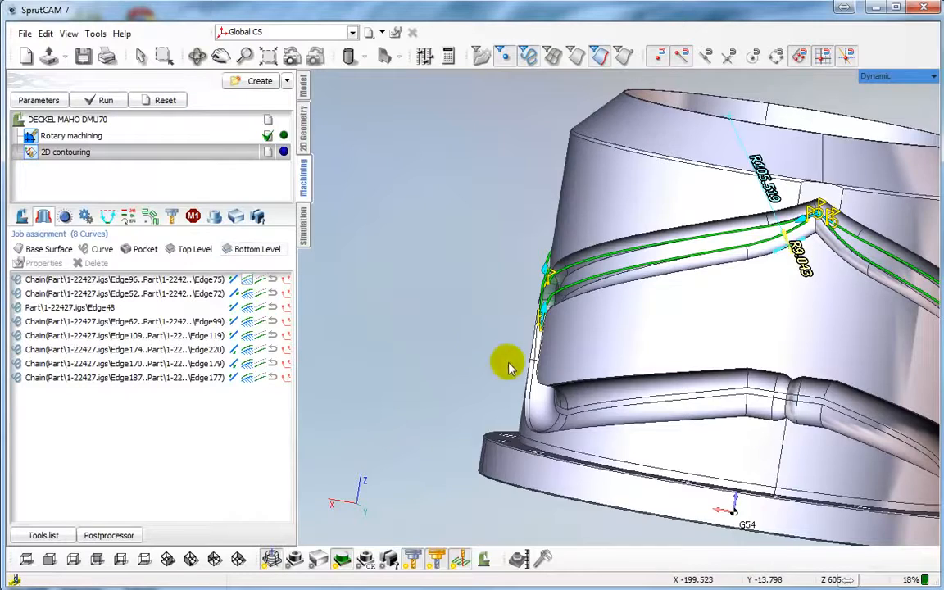
- Clear the remaining edge selection around the branch bend and recalculate the 2D contouring toolpath
{"action": "scroll", "coordinate": [487, 354], "scroll_direction": "down", "scroll_amount": 3}
{"action": "middle_click_drag", "start_coordinate": [472, 299], "coordinate": [514, 267]}
{"action": "middle_click_drag", "start_coordinate": [760, 342], "coordinate": [634, 225]}
{"action": "scroll", "coordinate": [750, 336], "scroll_direction": "up", "scroll_amount": 4}
{"action": "scroll", "coordinate": [590, 207], "scroll_direction": "up", "scroll_amount": 3}
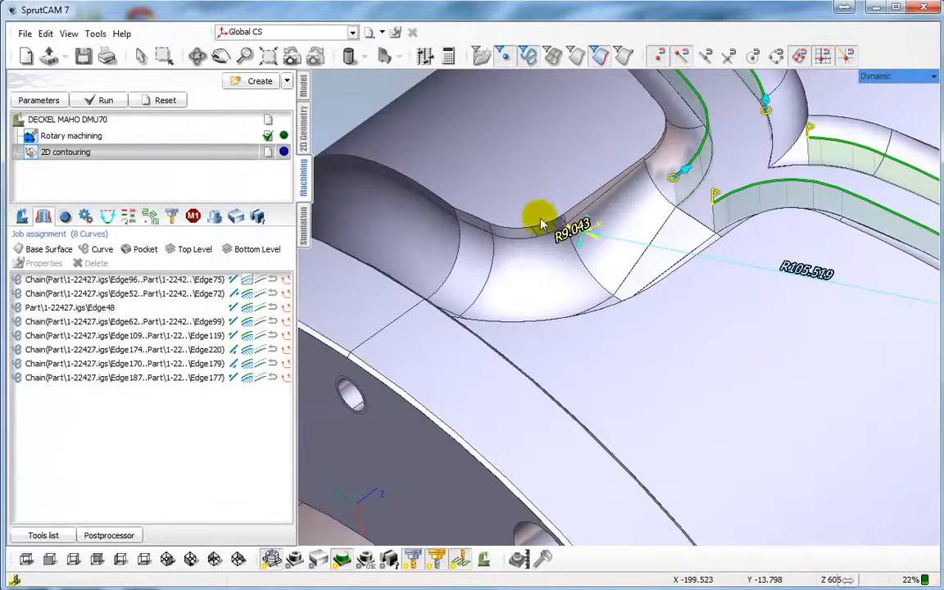
{"action": "left_click", "coordinate": [630, 238]}
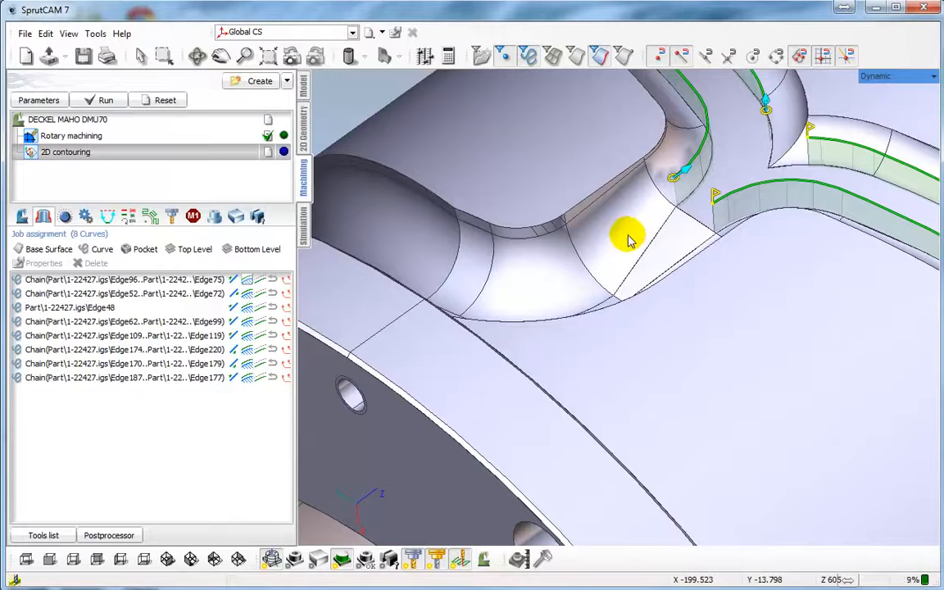
{"action": "left_click", "coordinate": [104, 100]}
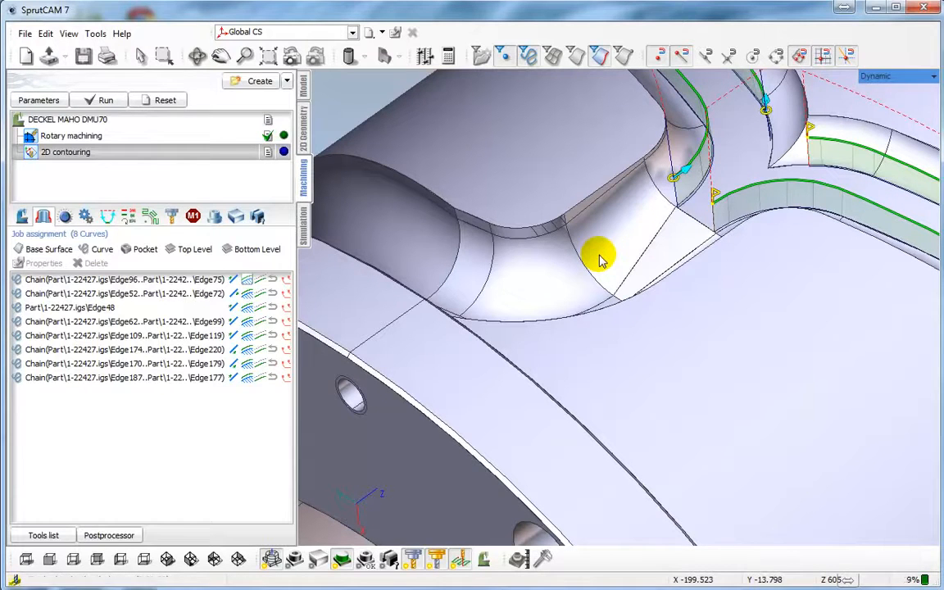
- Switch to the machining simulation and calculate the workpiece for the 2D contouring operation
{"action": "scroll", "coordinate": [678, 325], "scroll_direction": "down", "scroll_amount": 3}
{"action": "middle_click_drag", "start_coordinate": [603, 267], "coordinate": [656, 307]}
{"action": "left_click", "coordinate": [305, 235]}
{"action": "middle_click_drag", "start_coordinate": [516, 272], "coordinate": [516, 293]}
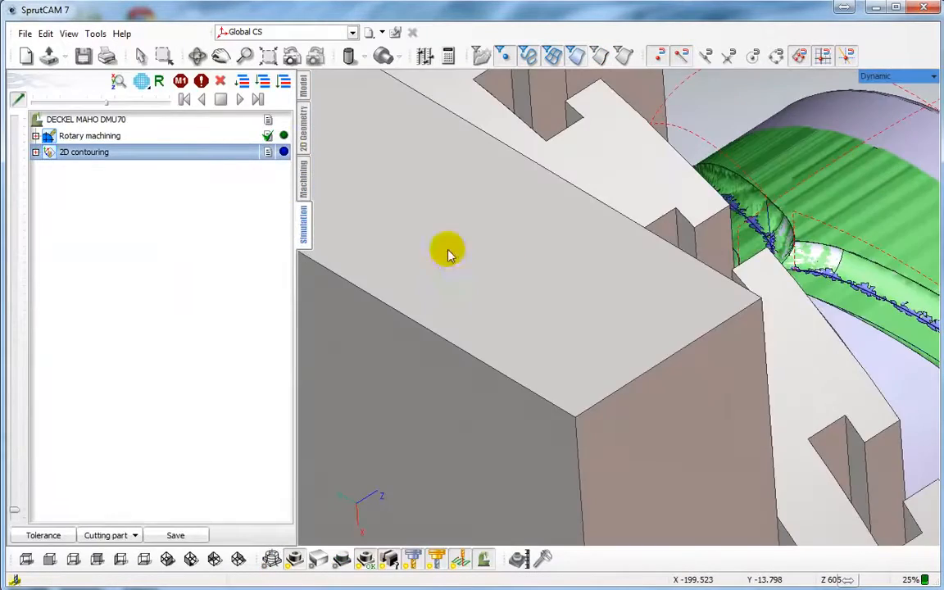
{"action": "left_click", "coordinate": [262, 84]}
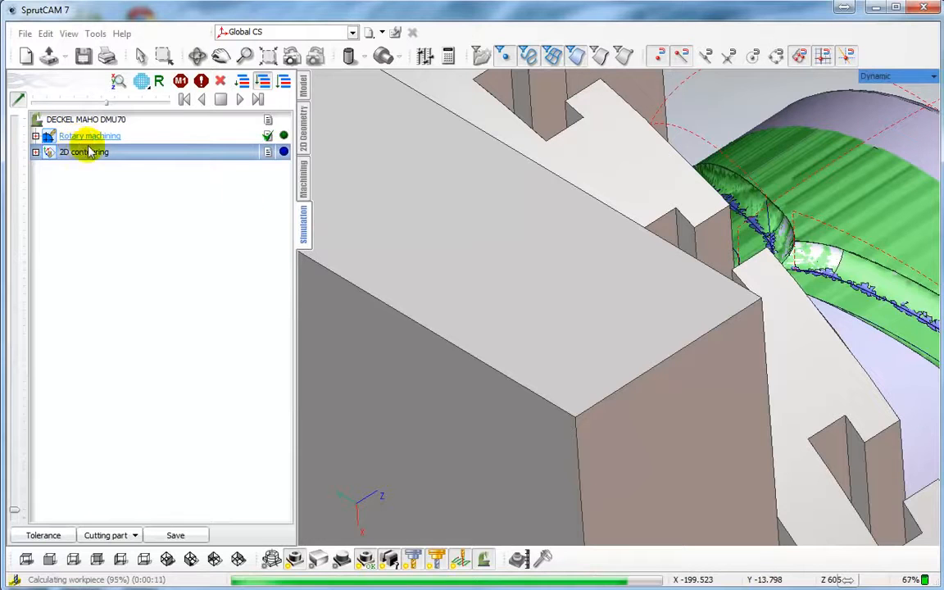
- Start the 2D contouring simulation with the part and the slotted machine table in view
{"action": "scroll", "coordinate": [639, 323], "scroll_direction": "up", "scroll_amount": 5}
{"action": "scroll", "coordinate": [542, 366], "scroll_direction": "down", "scroll_amount": 10}
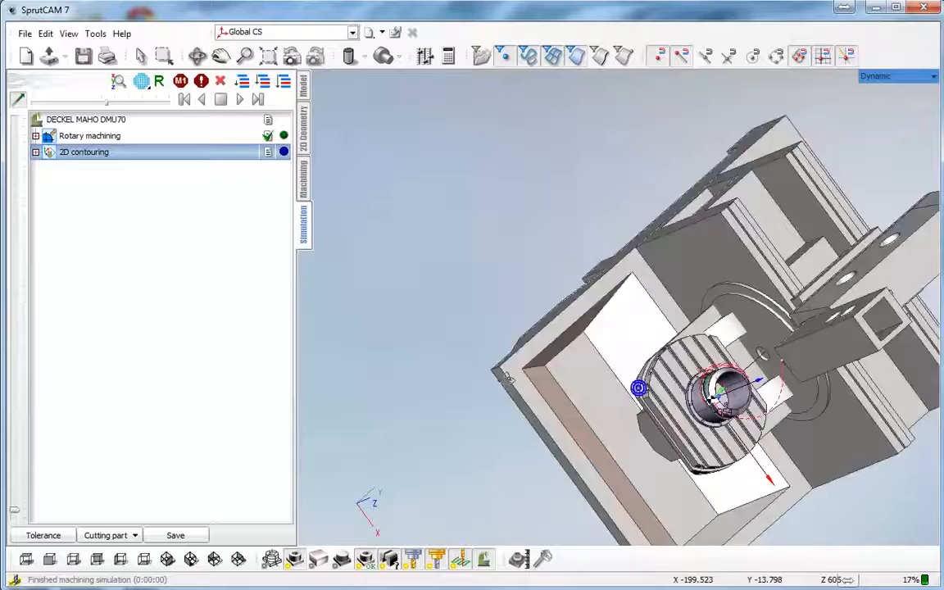
{"action": "right_click_drag", "start_coordinate": [639, 387], "coordinate": [514, 270]}
{"action": "scroll", "coordinate": [687, 361], "scroll_direction": "up", "scroll_amount": 4}
{"action": "middle_click_drag", "start_coordinate": [639, 325], "coordinate": [567, 307]}
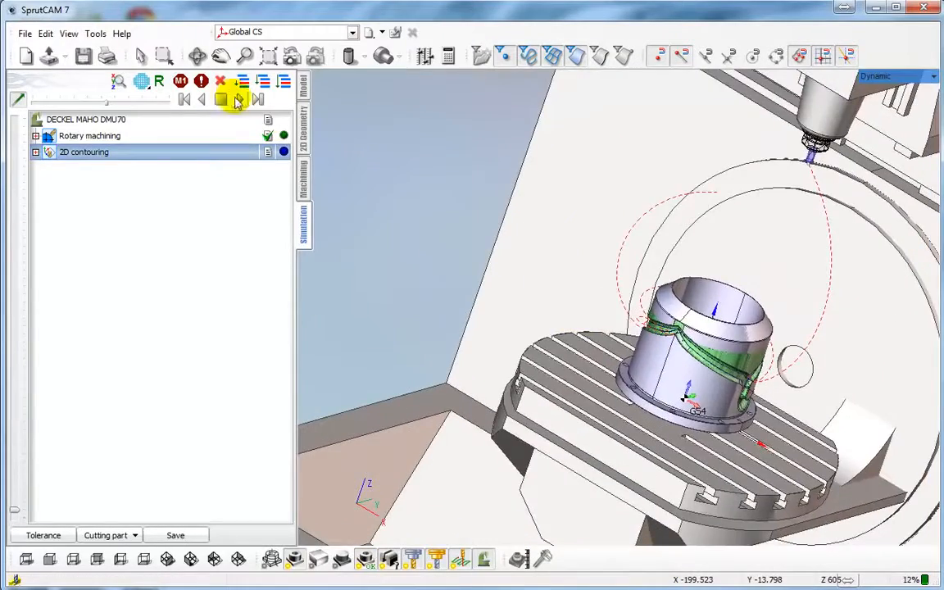
{"action": "left_click", "coordinate": [239, 99]}
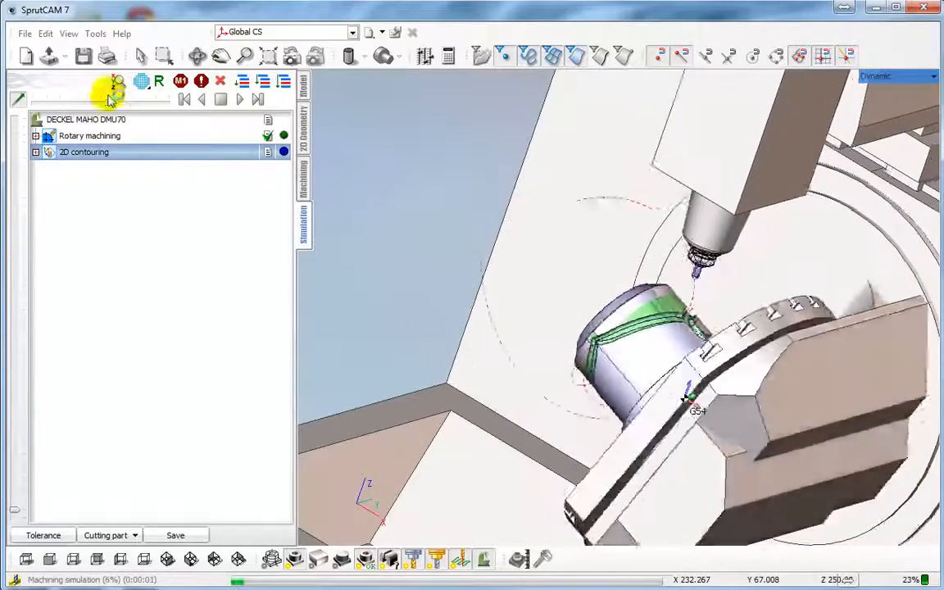
- Slow the simulation playback down and watch the tool cutting along the groove up close
{"action": "left_click_drag", "start_coordinate": [107, 103], "coordinate": [38, 104]}
{"action": "right_click_drag", "start_coordinate": [488, 302], "coordinate": [604, 389]}
{"action": "scroll", "coordinate": [557, 408], "scroll_direction": "up", "scroll_amount": 3}
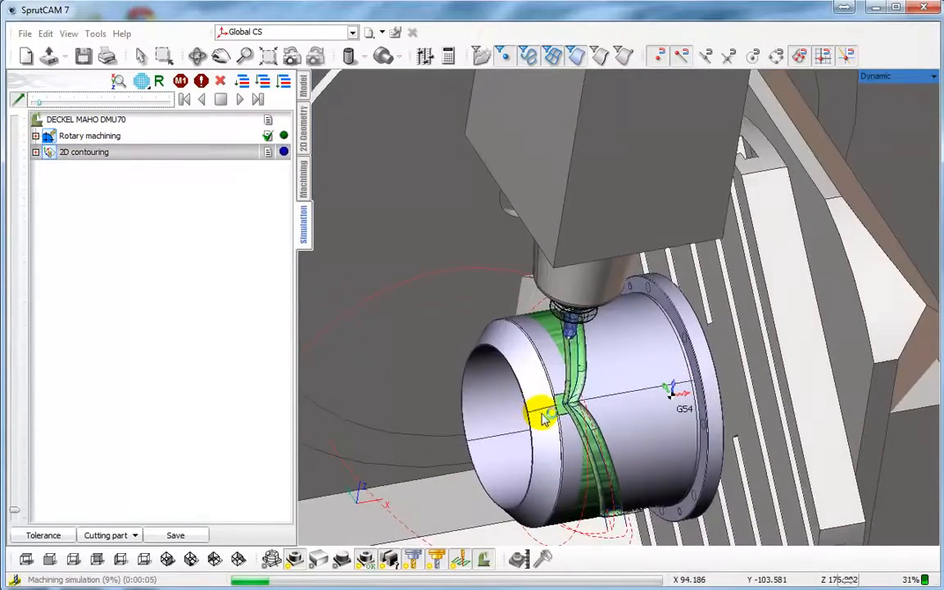
{"action": "scroll", "coordinate": [542, 398], "scroll_direction": "up", "scroll_amount": 5}
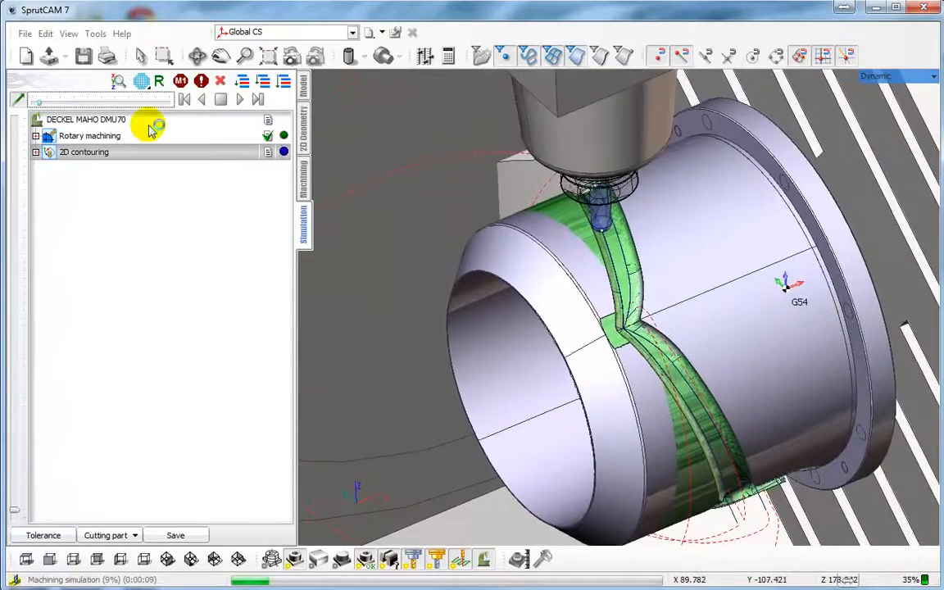
- Increase the playback speed and let the 2D contouring simulation run to its end
{"action": "left_click_drag", "start_coordinate": [38, 107], "coordinate": [104, 105]}
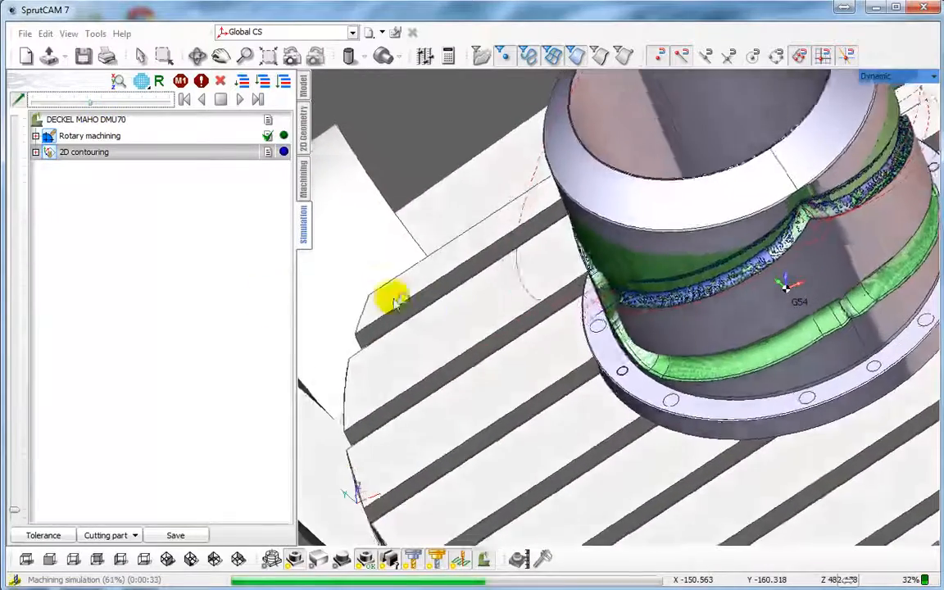
{"action": "scroll", "coordinate": [474, 317], "scroll_direction": "down", "scroll_amount": 5}
{"action": "left_click", "coordinate": [463, 306]}
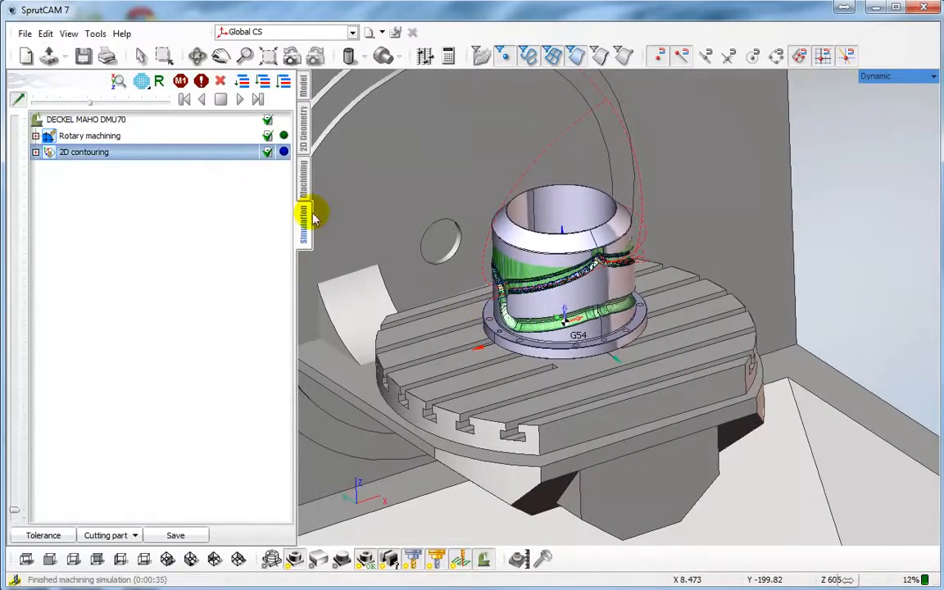
- Examine the simulated groove, its branch bend and the lower groove section on the machined part
{"action": "scroll", "coordinate": [568, 327], "scroll_direction": "up", "scroll_amount": 2}
{"action": "middle_click_drag", "start_coordinate": [579, 322], "coordinate": [563, 285]}
{"action": "scroll", "coordinate": [538, 312], "scroll_direction": "up", "scroll_amount": 5}
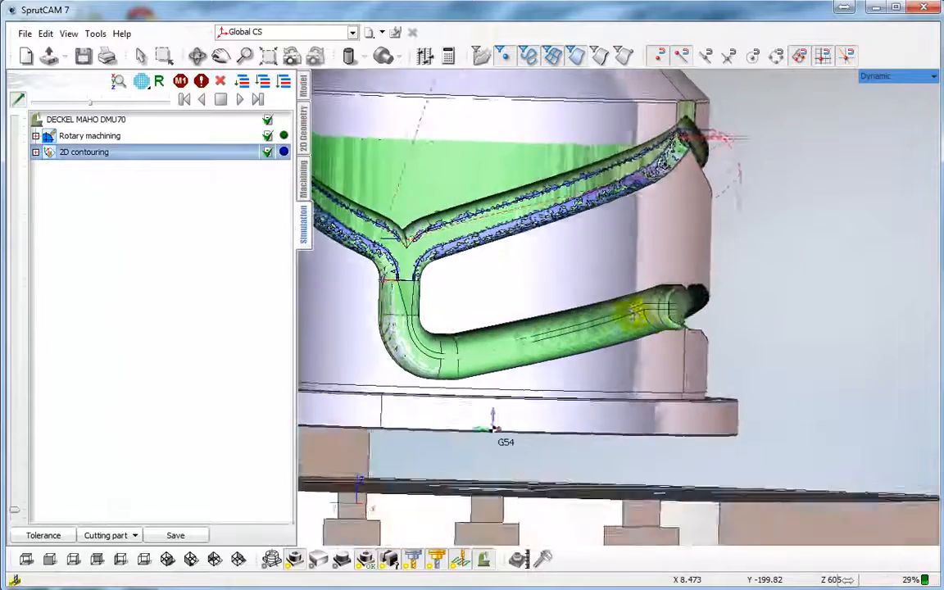
{"action": "middle_click_drag", "start_coordinate": [633, 312], "coordinate": [653, 312]}
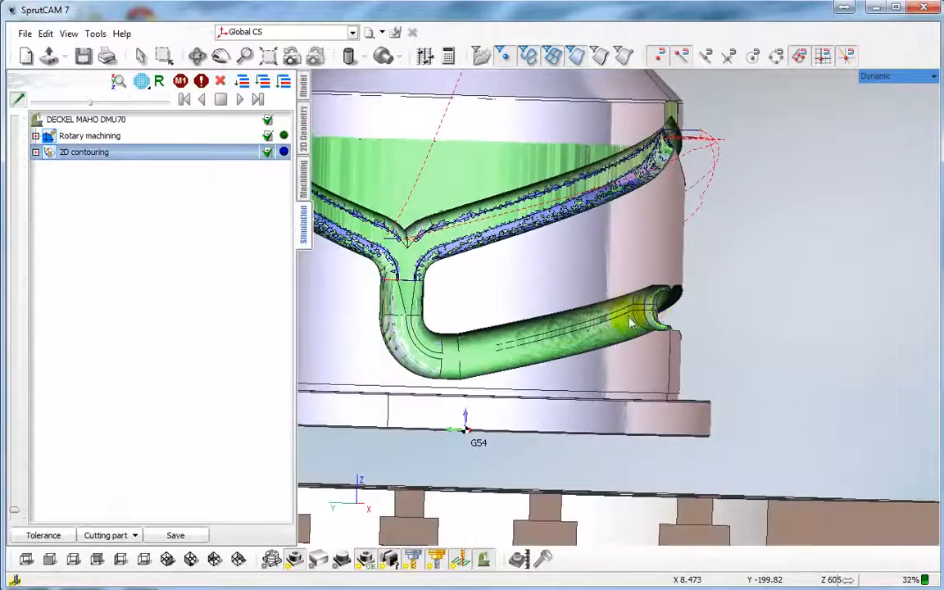
{"action": "scroll", "coordinate": [527, 331], "scroll_direction": "up", "scroll_amount": 3}
{"action": "scroll", "coordinate": [526, 308], "scroll_direction": "down", "scroll_amount": 2}
{"action": "mouse_move", "coordinate": [521, 301]}
{"action": "middle_mouse_down"}
{"action": "mouse_move", "coordinate": [480, 310]}
{"action": "mouse_move", "coordinate": [569, 295]}
{"action": "mouse_move", "coordinate": [612, 333]}
{"action": "mouse_move", "coordinate": [573, 331]}
{"action": "mouse_move", "coordinate": [530, 365]}
{"action": "middle_mouse_up"}
{"action": "middle_click_drag", "start_coordinate": [831, 508], "coordinate": [781, 472]}
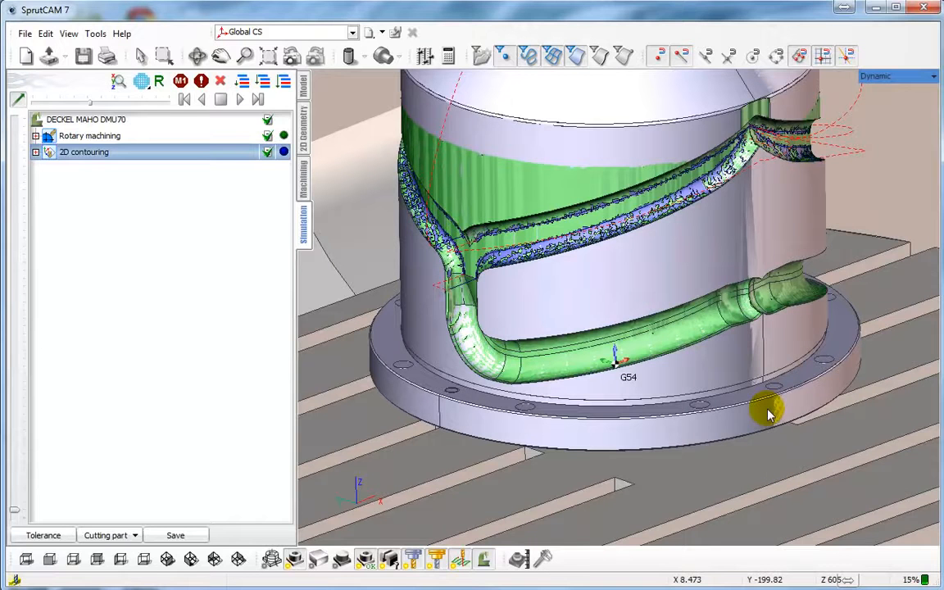